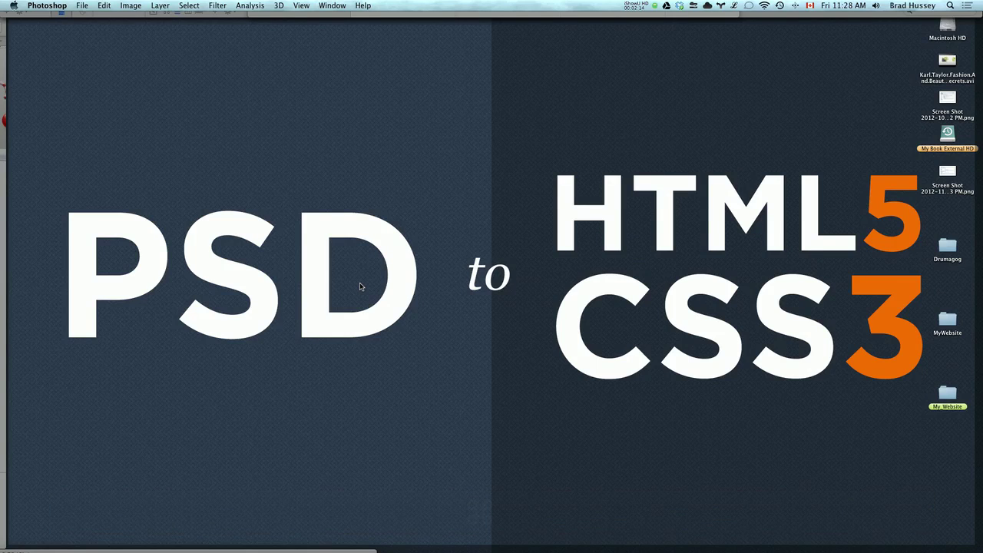
Bring up the BasicWebsite.psd design with its panels, and look at the images folder inside My_Website in Finder before returning to Photoshop
key("F11")
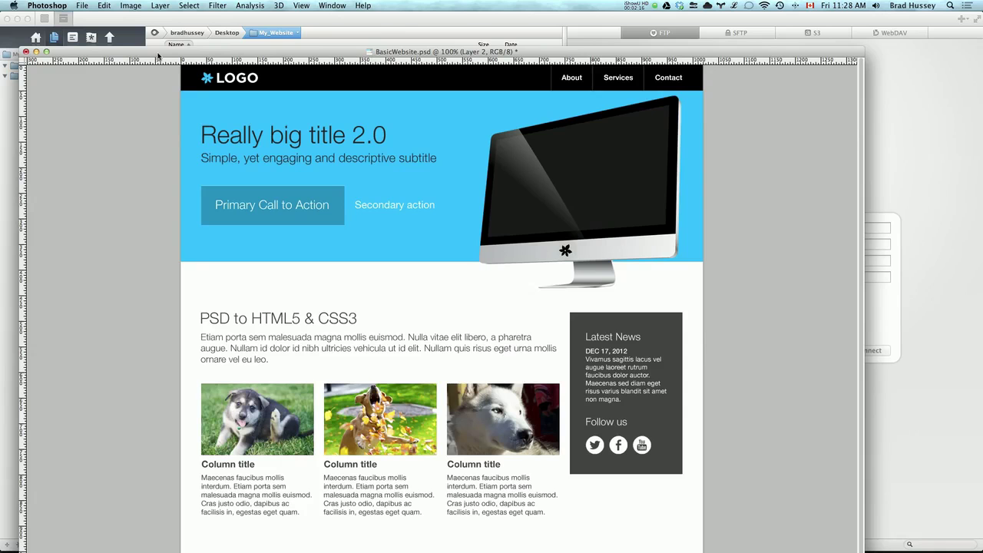
key("Tab")
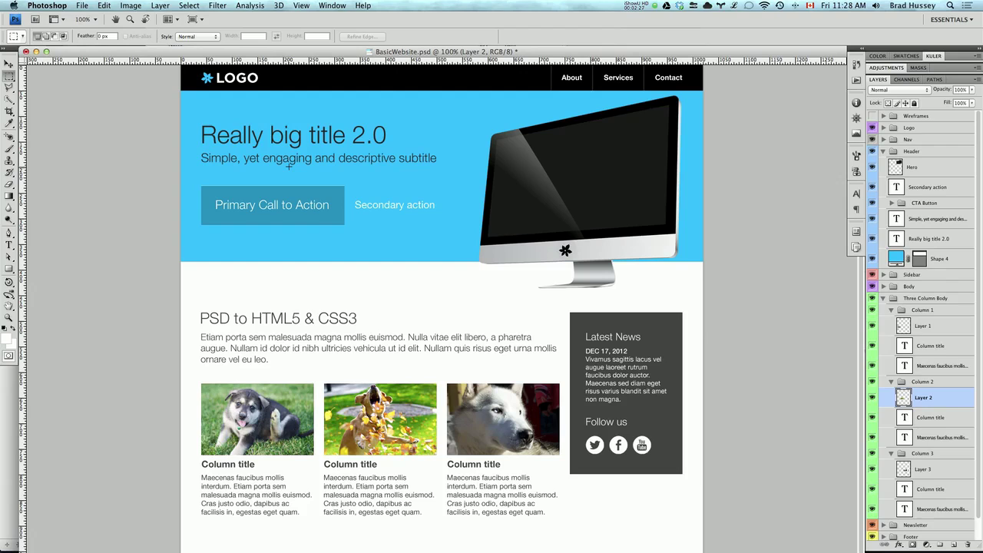
key("super+Tab")
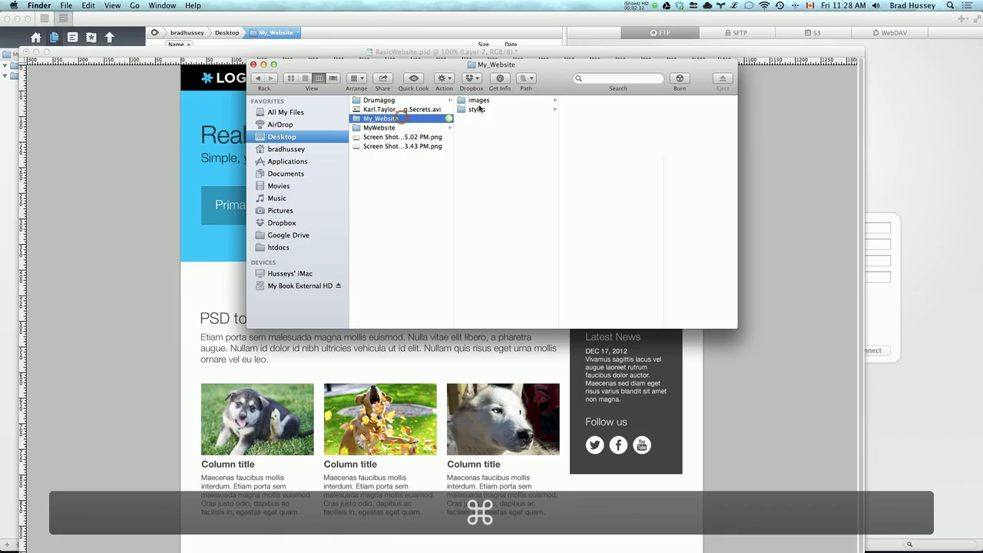
left_click(480, 100)
left_click(93, 138)
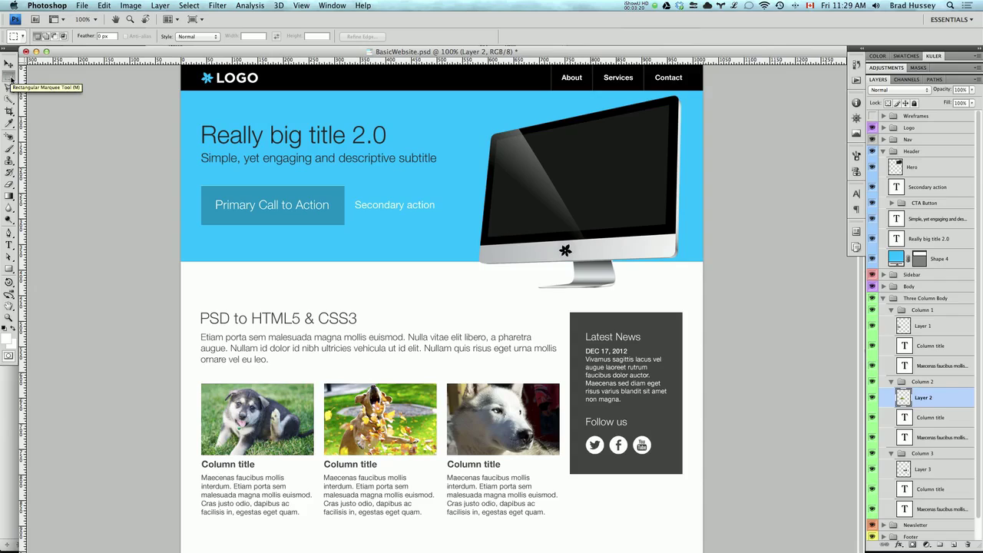
Draw a loose rectangular marquee selection around the flower icon and LOGO text in the page header
key("m")
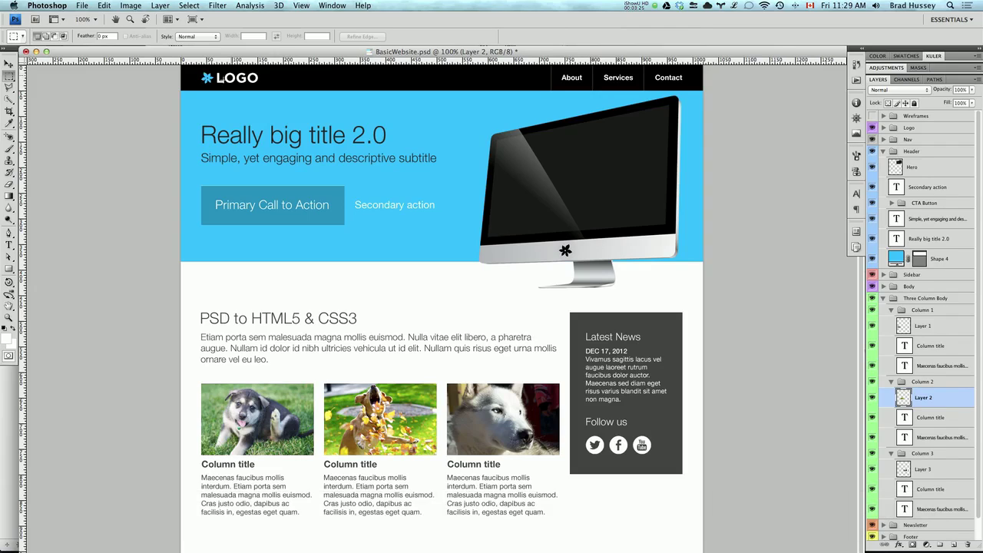
left_click(9, 318)
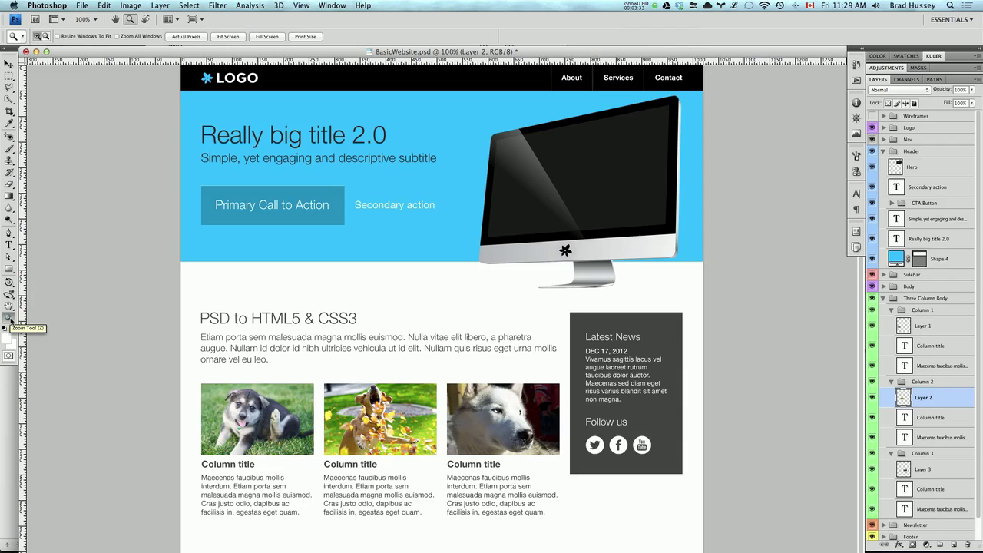
key("z")
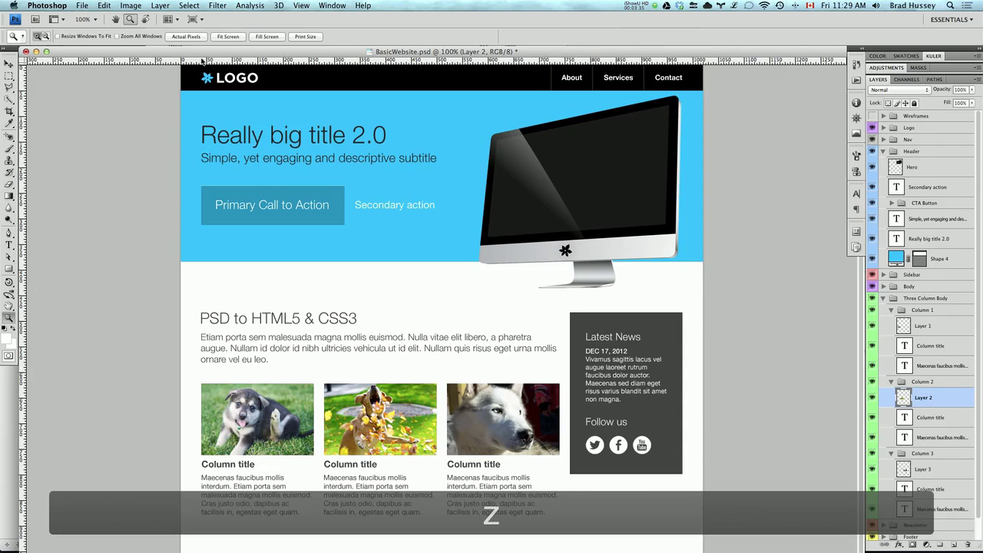
left_click_drag(191, 68, 263, 87)
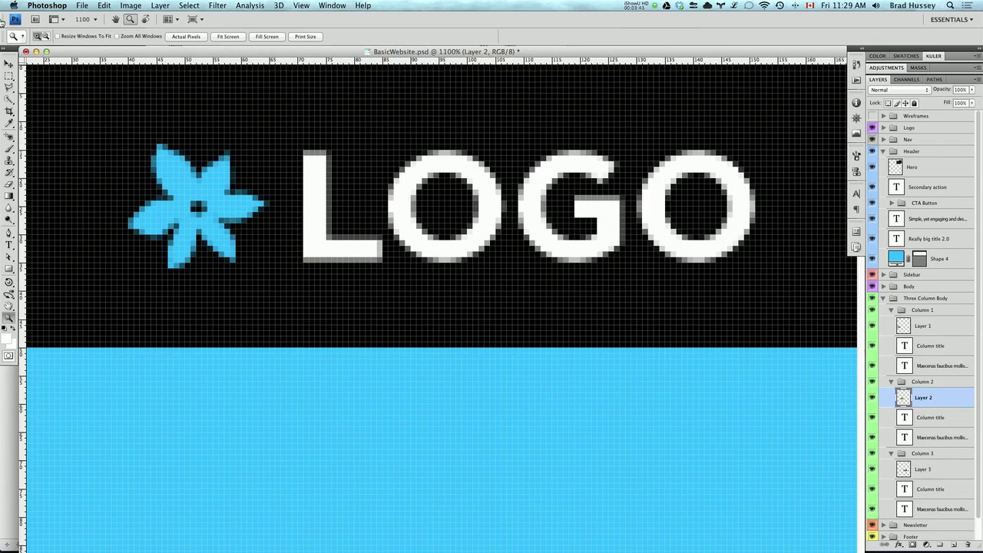
left_click(9, 75)
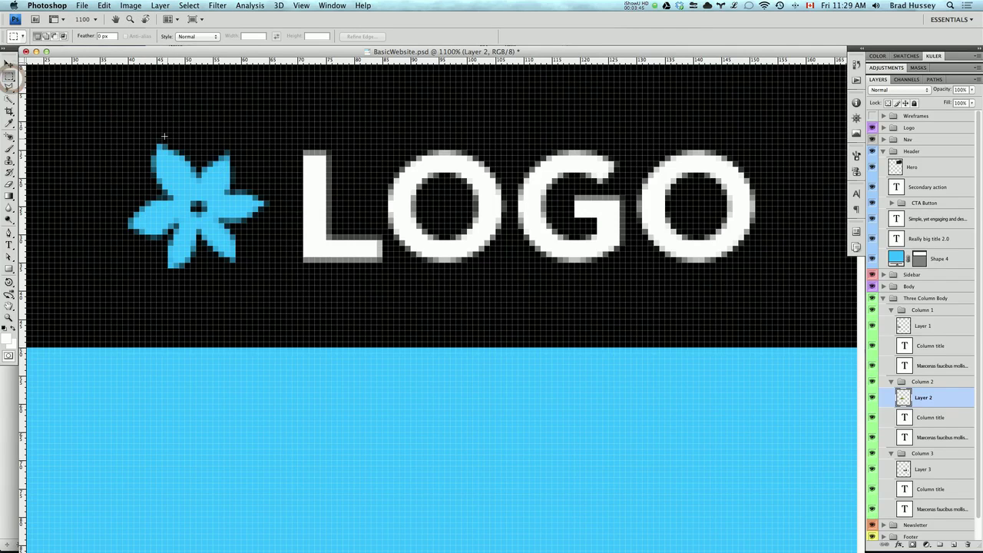
left_click_drag(108, 112, 798, 301)
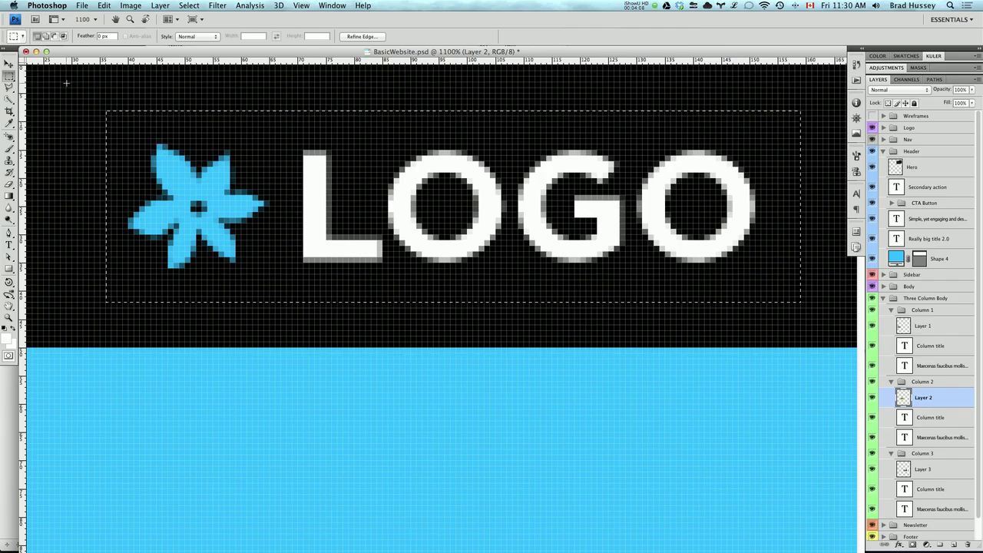
Subtract the excess margins from the marquee on all sides until it tightly fits the logo, about 111 by 22 pixels
left_click(55, 39)
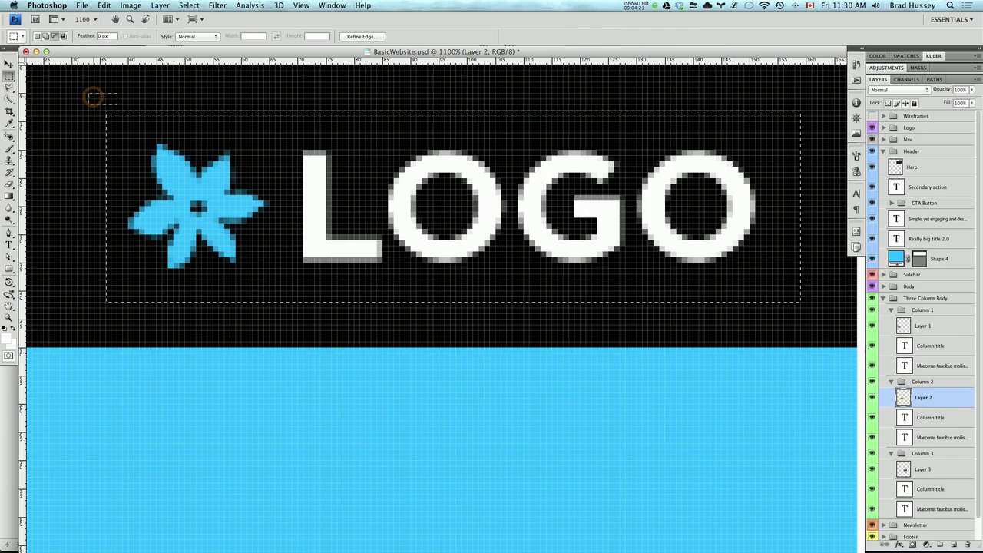
left_click_drag(349, 111, 808, 145)
key("alt")
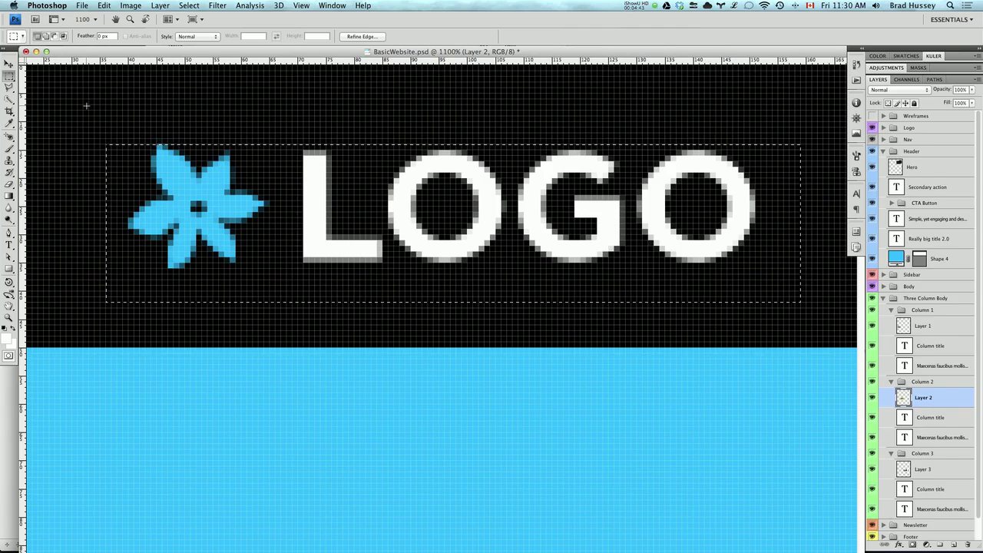
key("alt")
left_click(54, 37)
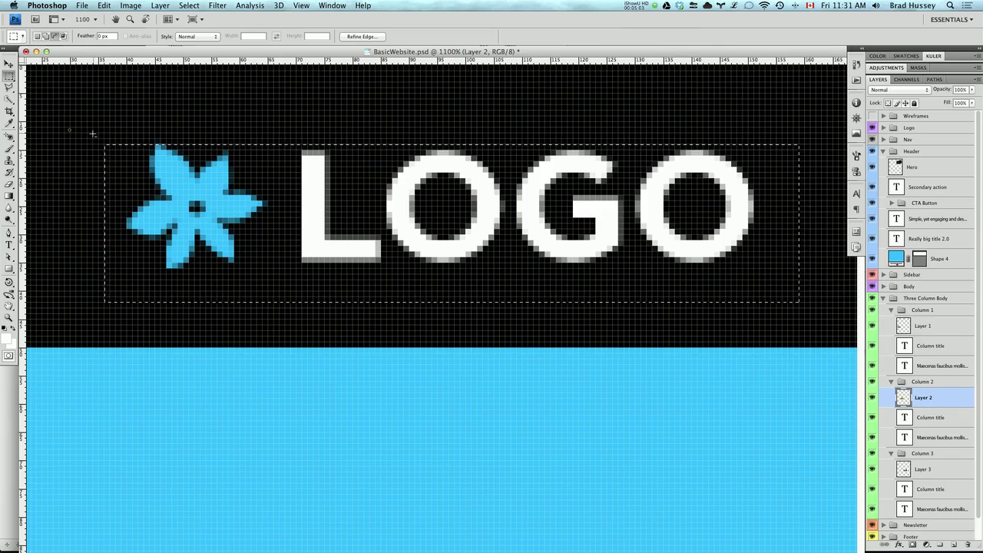
left_click_drag(65, 119, 813, 270)
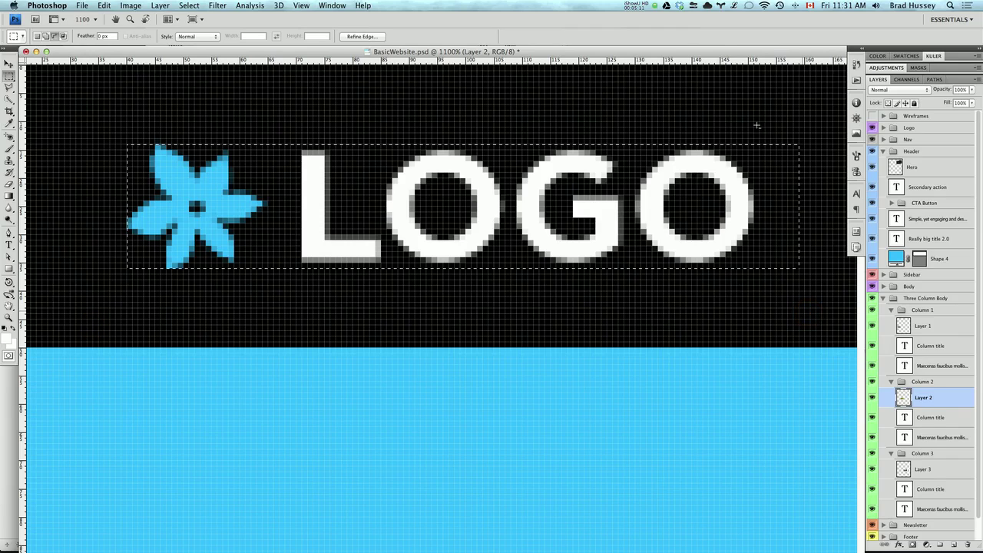
left_click_drag(756, 126, 816, 286)
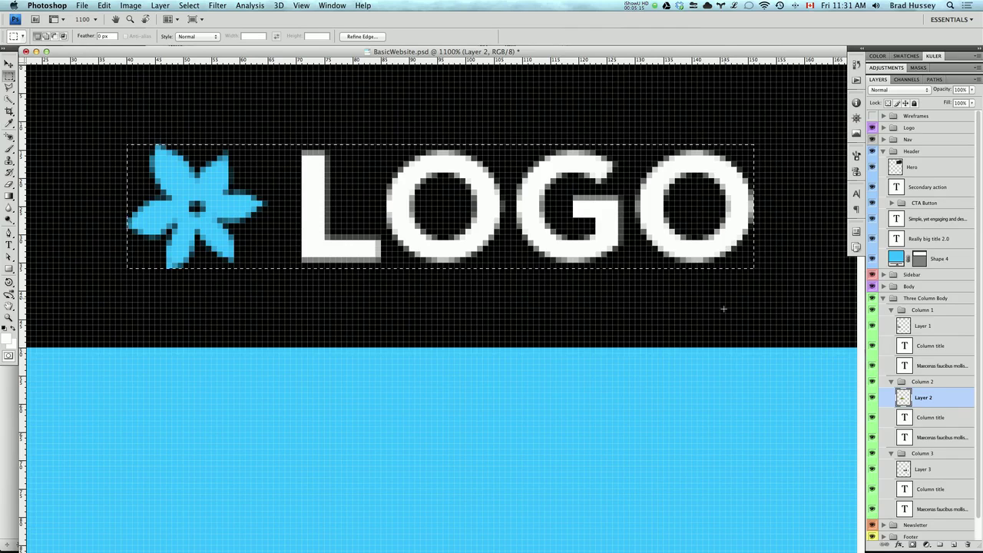
Copy the selected logo area as merged content from all visible layers
left_click(106, 6)
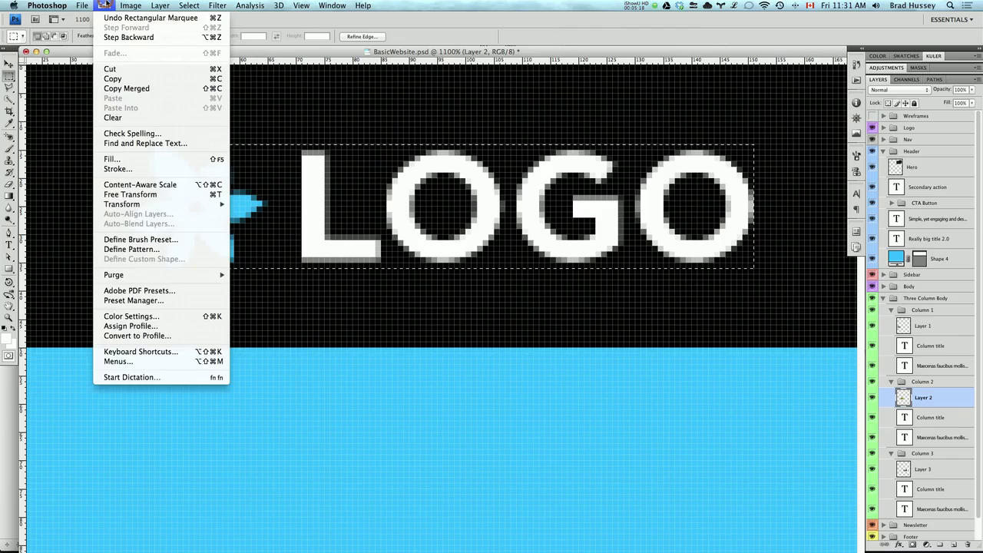
left_click(106, 5)
left_click(107, 6)
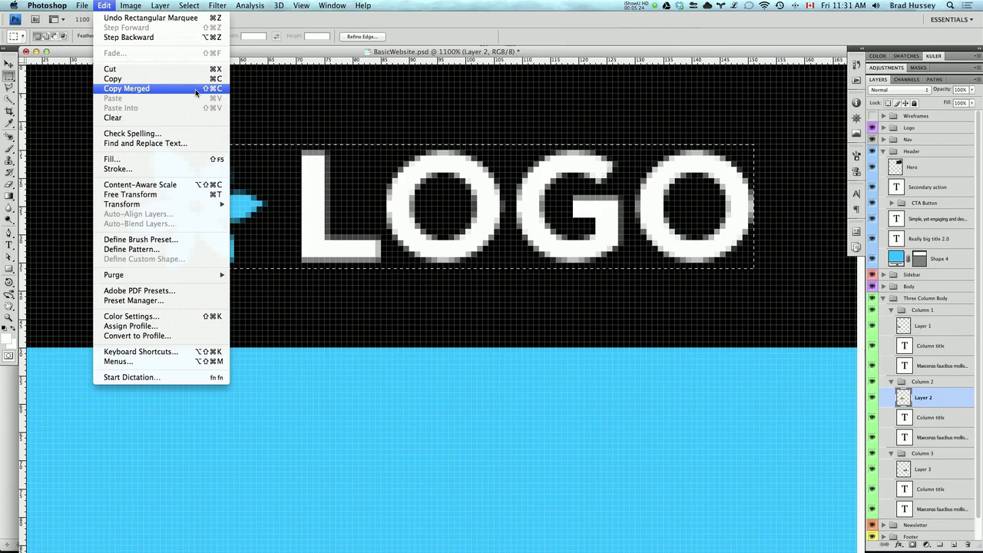
left_click(106, 5)
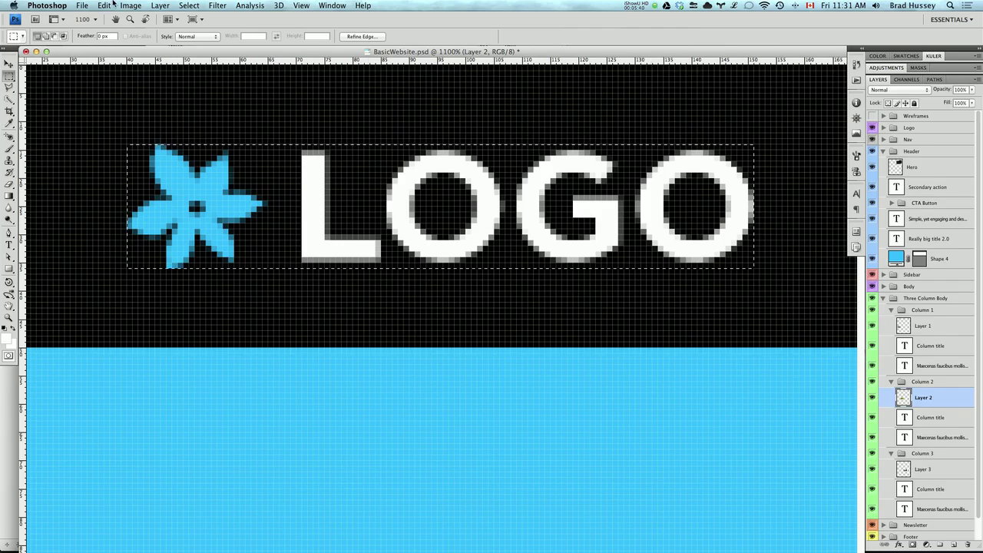
left_click(112, 4)
left_click(113, 4)
left_click(112, 5)
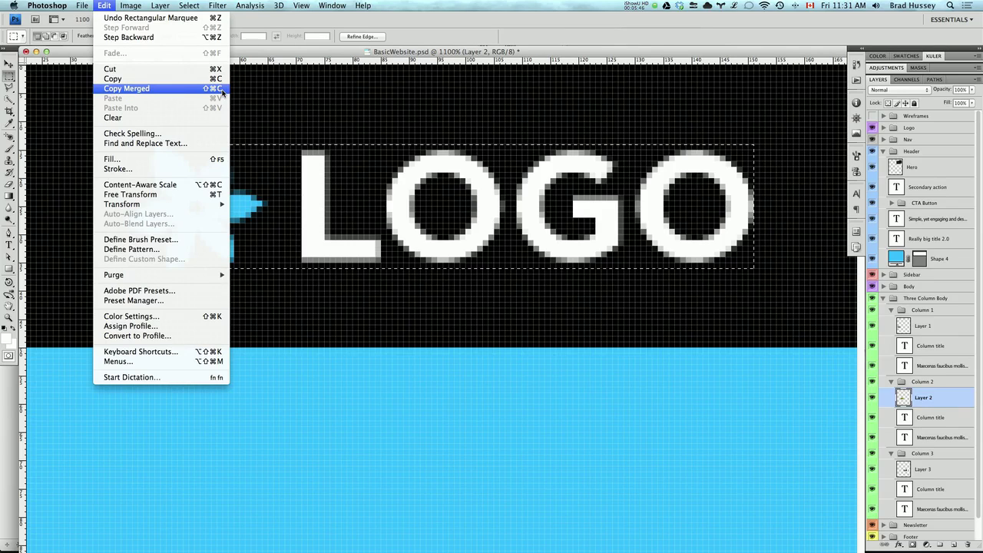
key("super+shift+c")
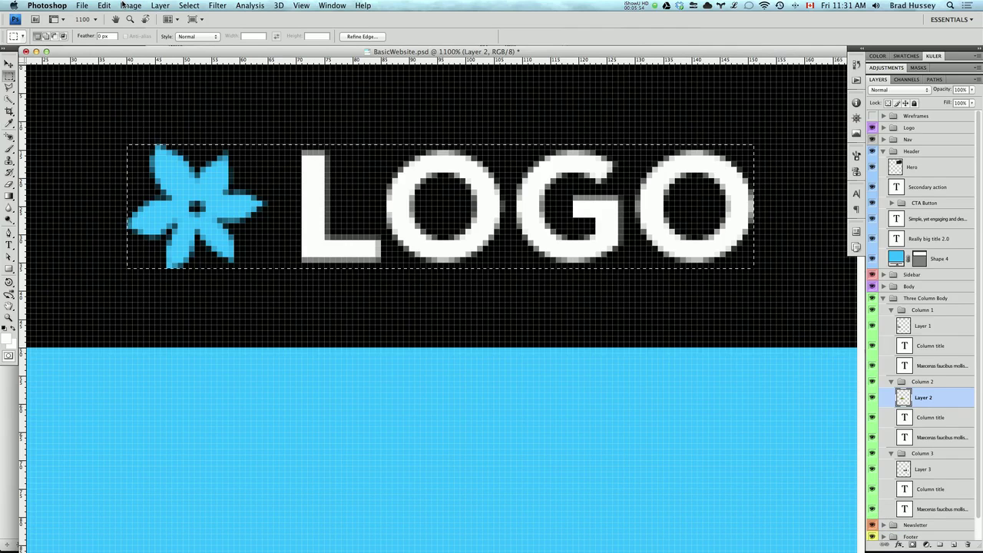
Create a 111 × 22 pixel document from the Clipboard preset with a white background and paste the logo into it
left_click(81, 5)
left_click(98, 18)
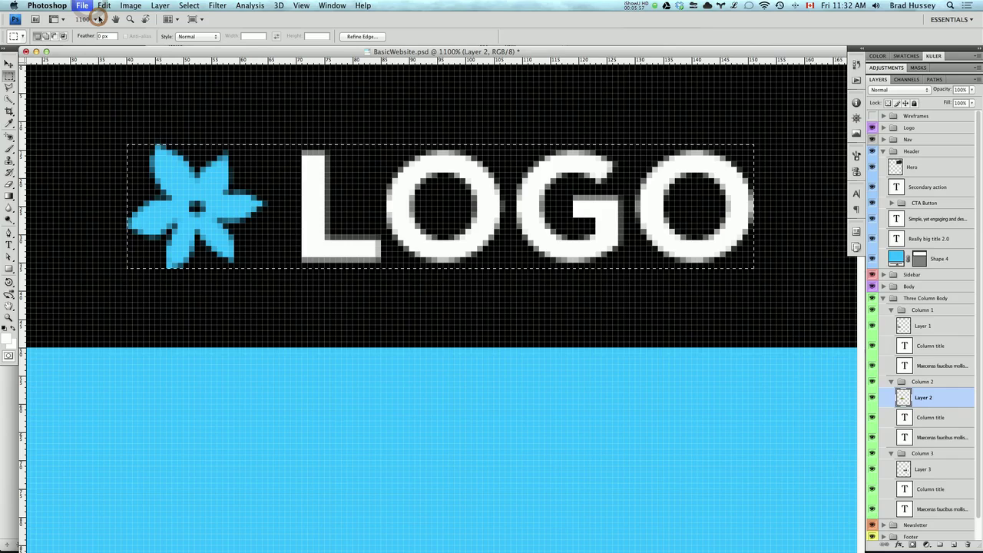
key("super+n")
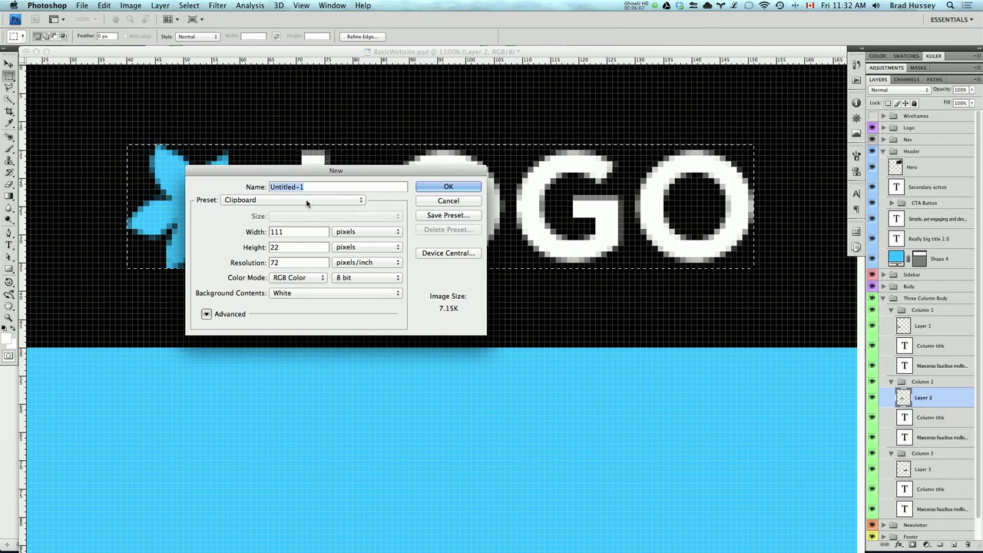
left_click(460, 189)
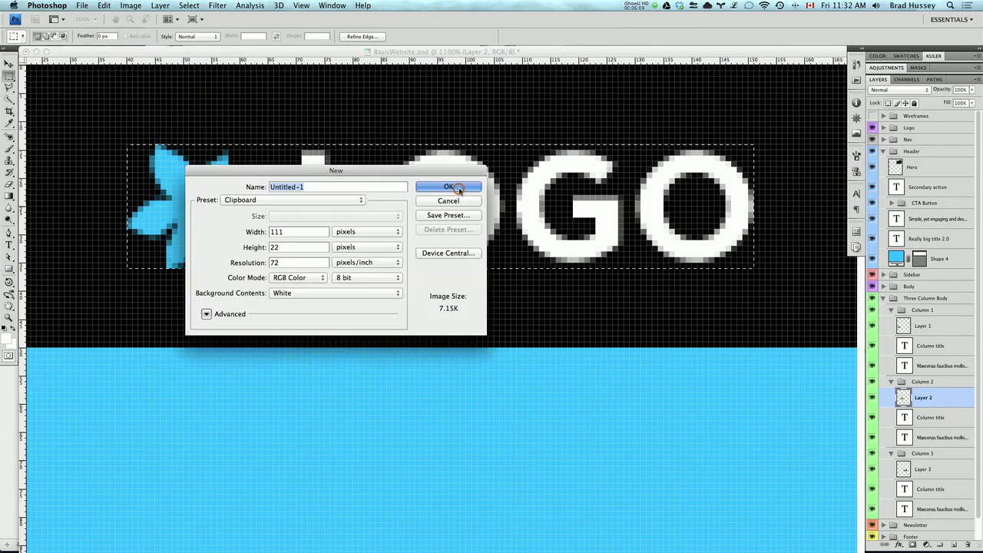
left_click(459, 189)
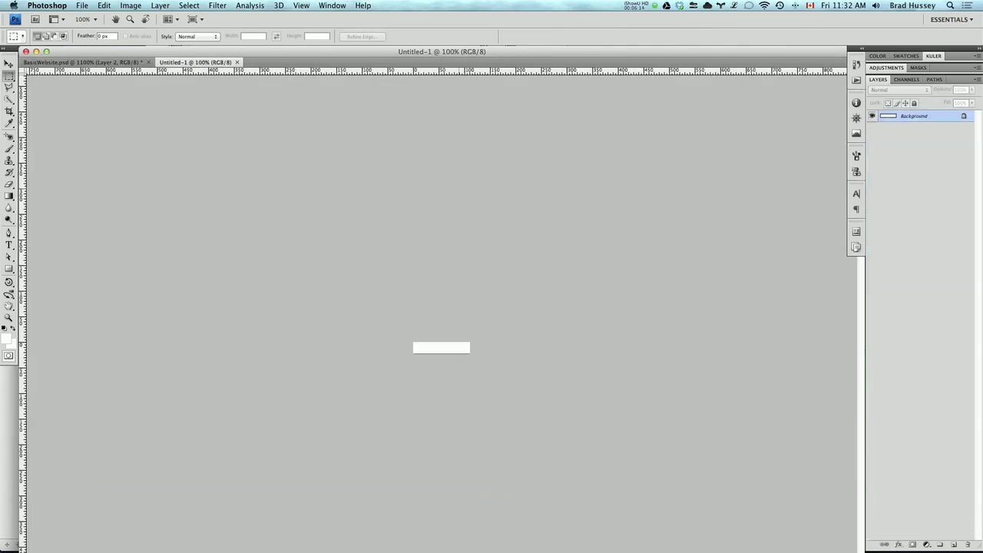
left_click(97, 6)
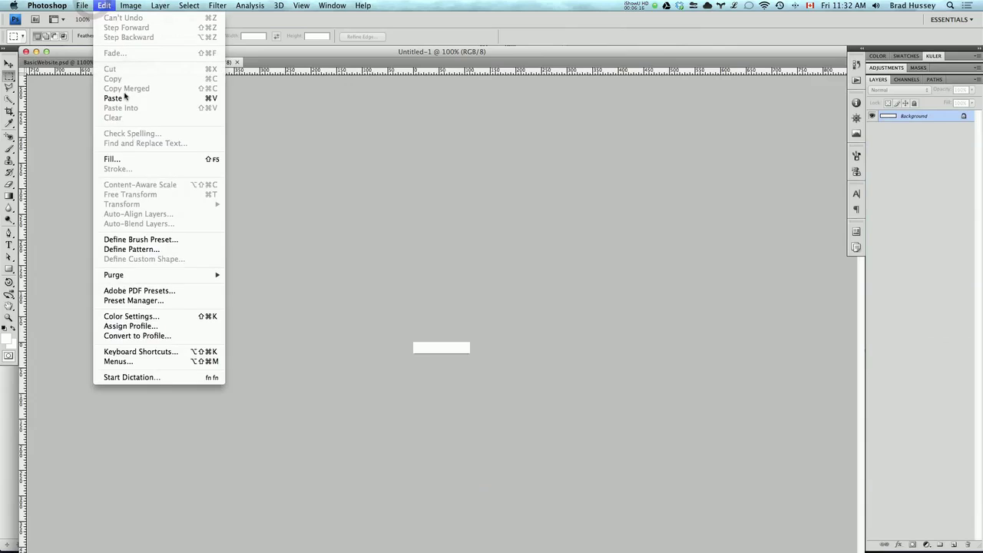
key("super+v")
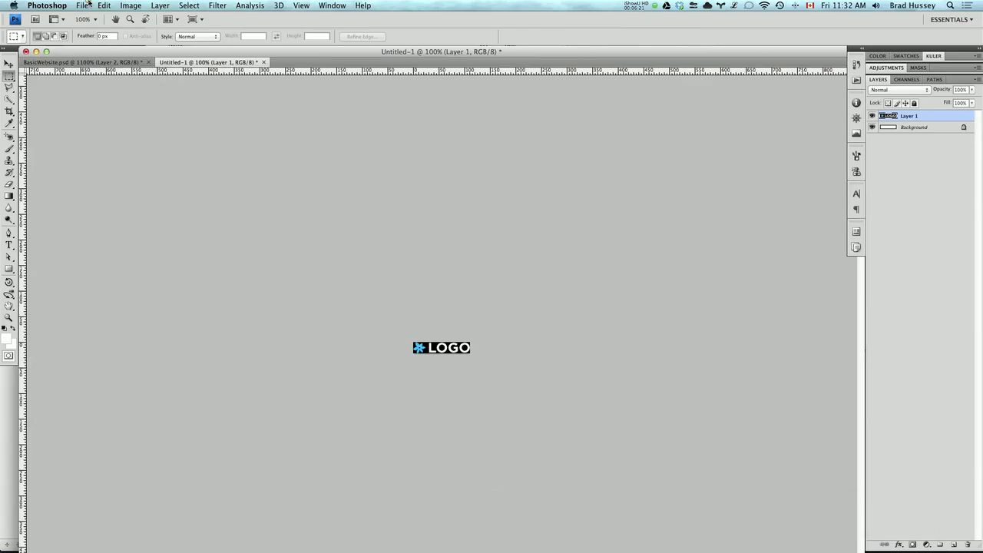
Start a Save for Web & Devices export of the logo and enlarge its preview to 400%
left_click(89, 4)
left_click(125, 160)
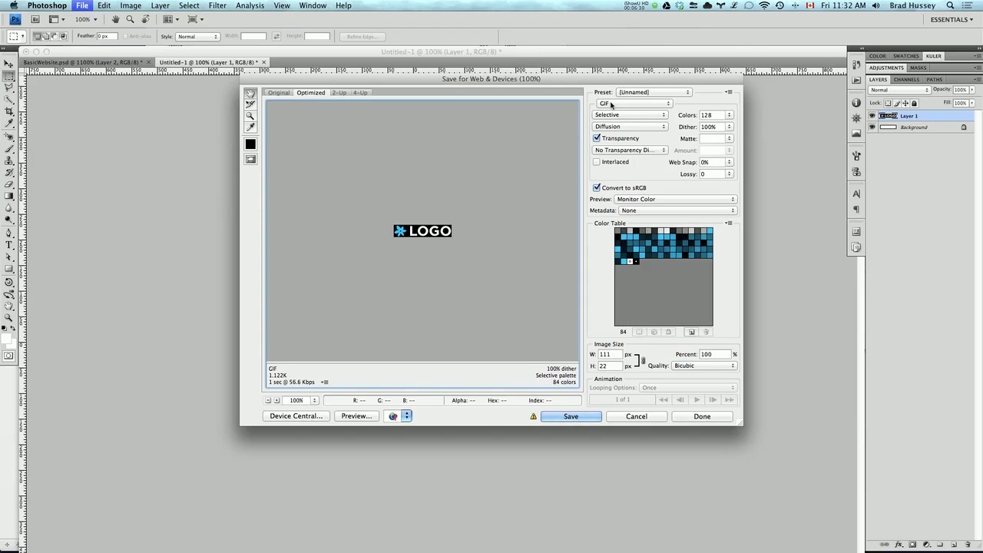
left_click_drag(576, 78, 548, 57)
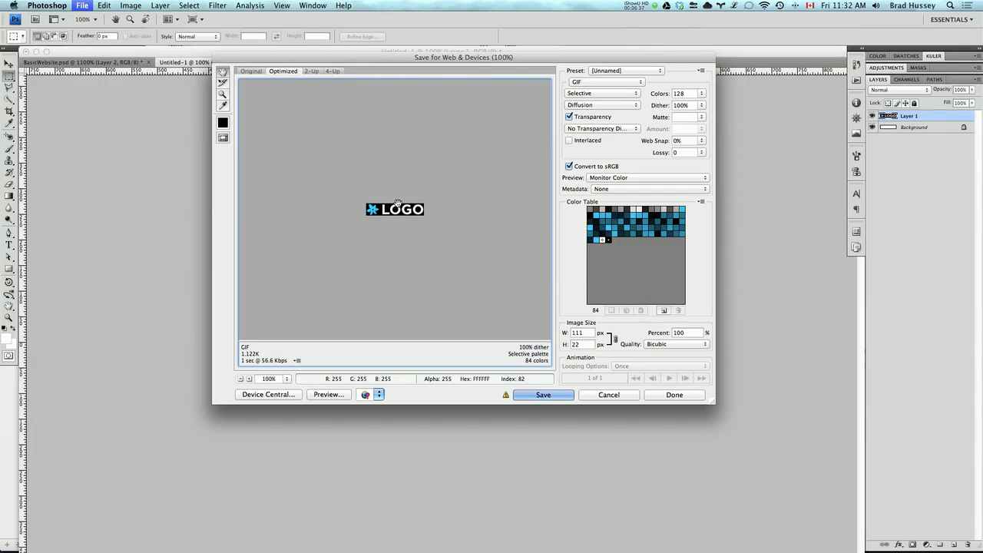
left_click(249, 379)
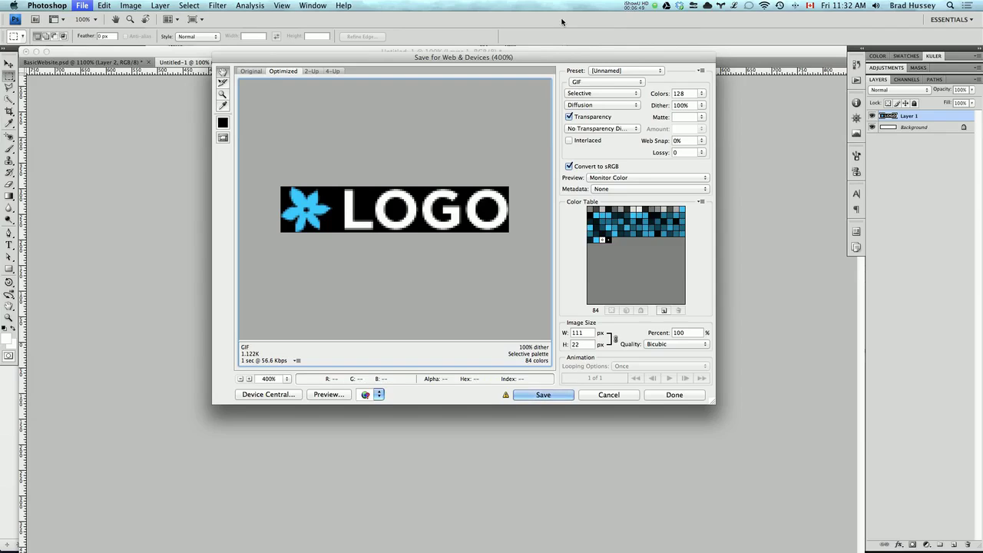
Compare the logo's export preview and file size in JPEG and PNG-24, then return the format to GIF
left_click(603, 81)
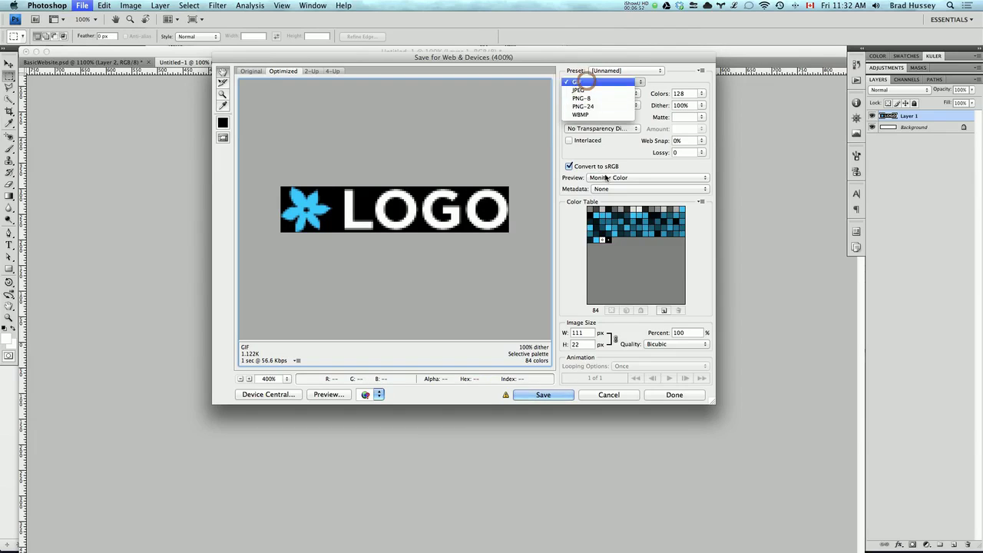
left_click(581, 90)
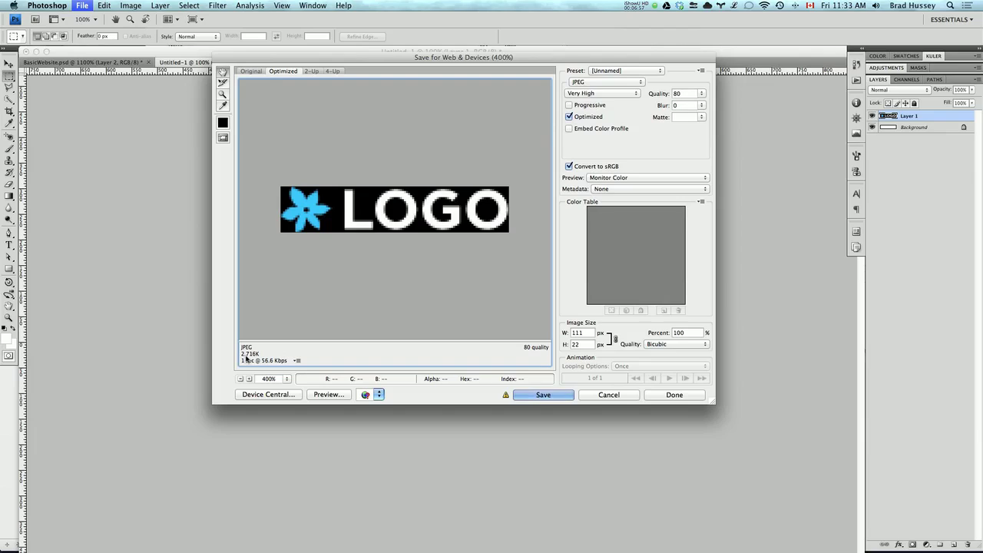
left_click(591, 83)
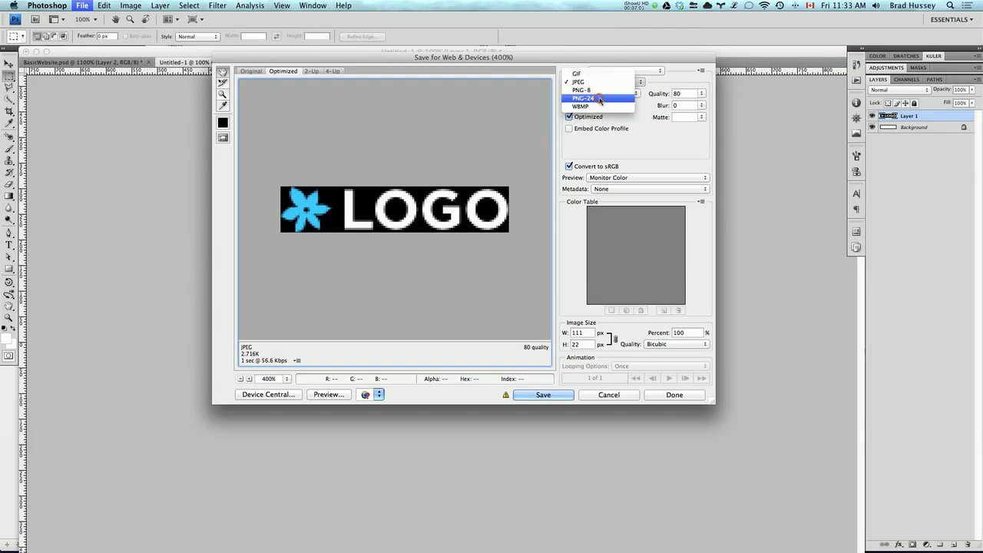
left_click(601, 98)
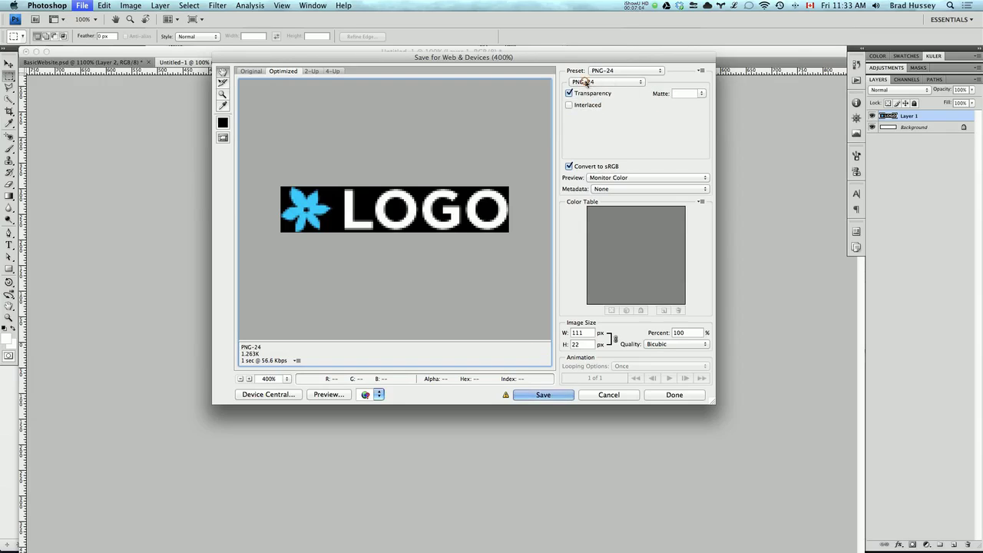
left_click(584, 82)
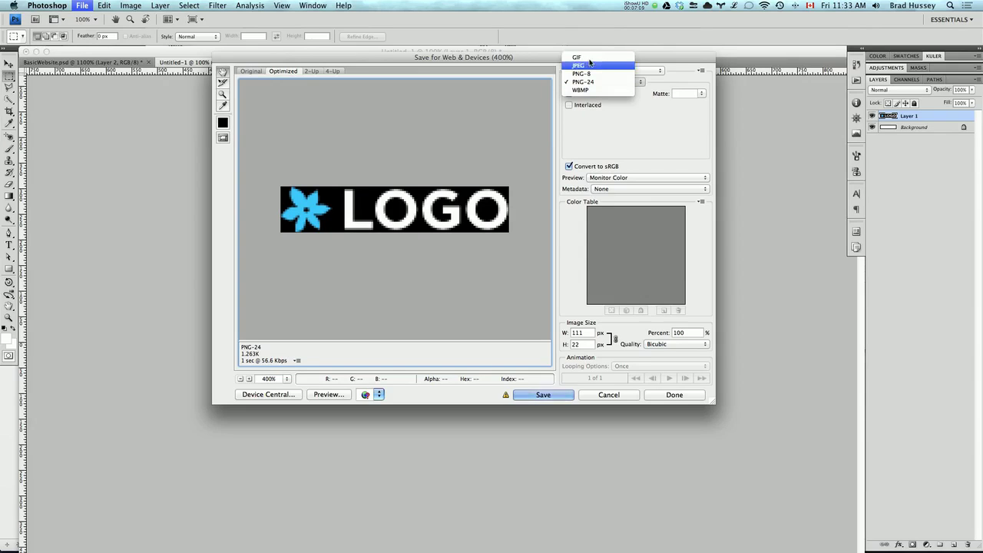
left_click(590, 56)
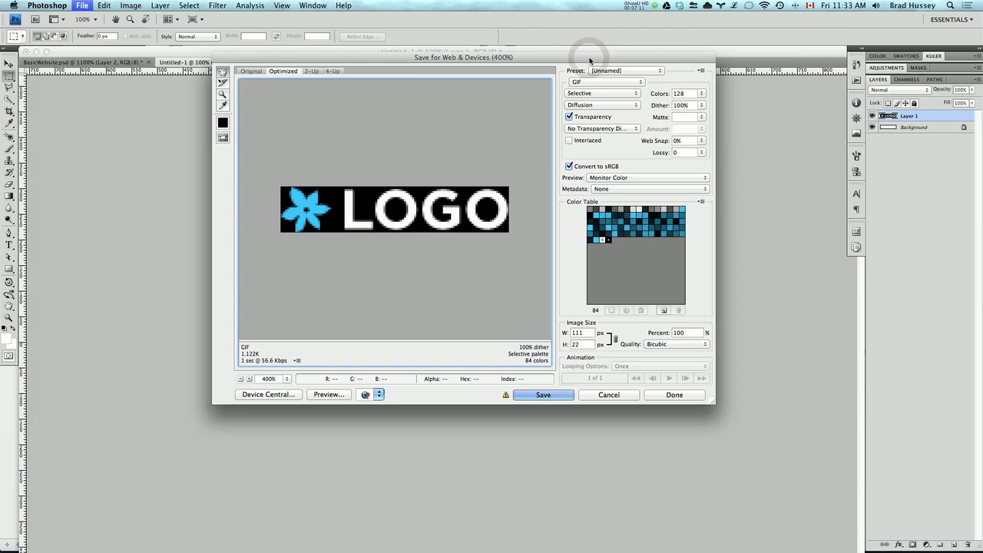
Compare the logo's GIF preview at 64 and 128 colors, and settle on 64 colors for the export
left_click(701, 93)
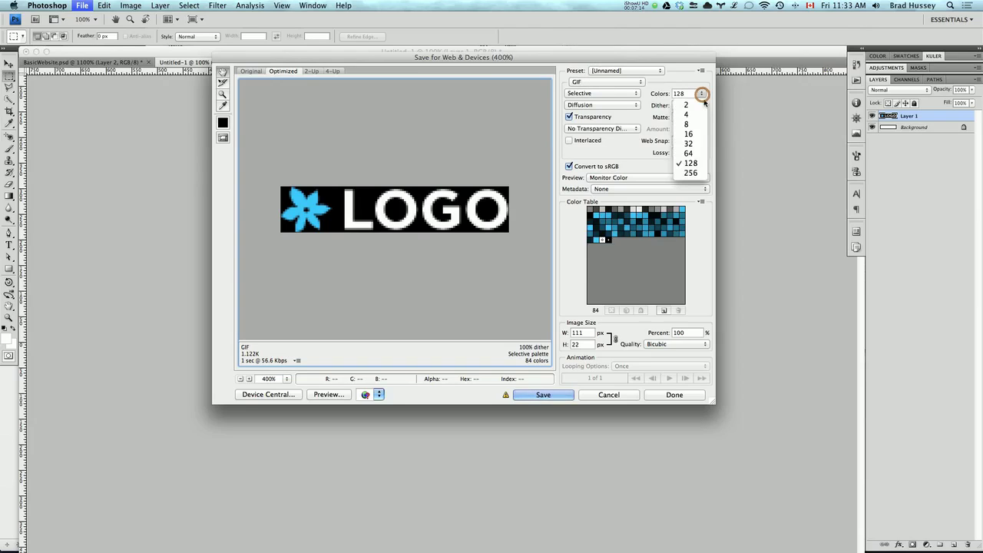
left_click(691, 153)
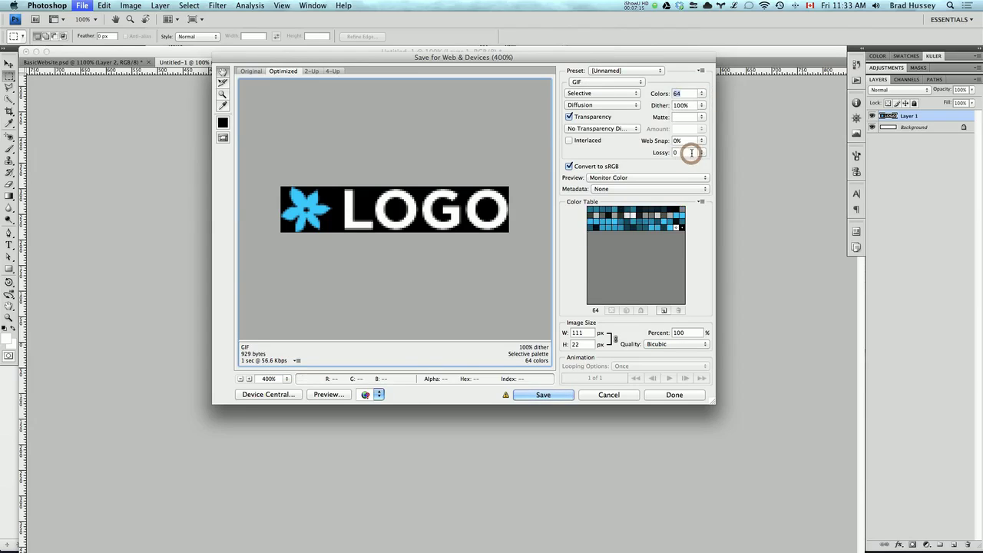
left_click(702, 93)
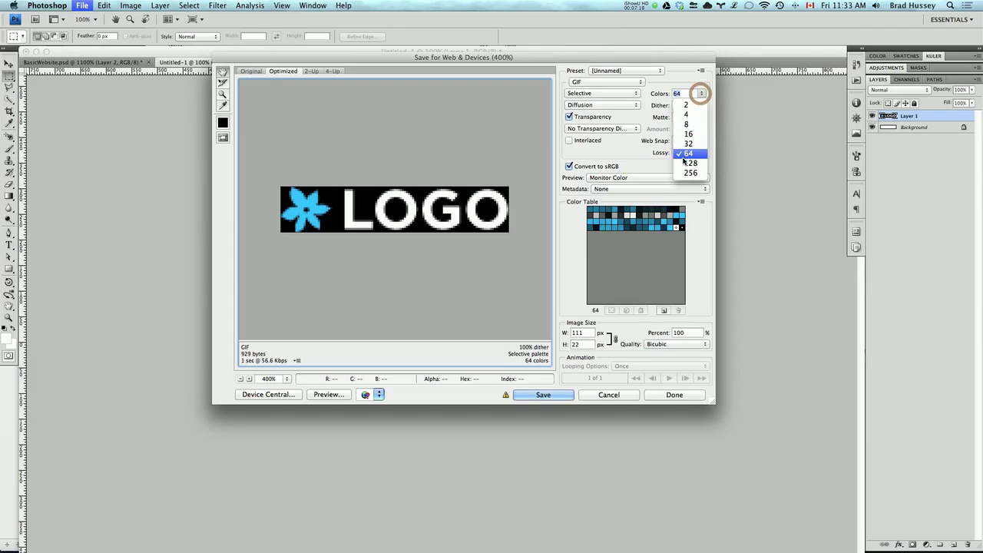
left_click(689, 163)
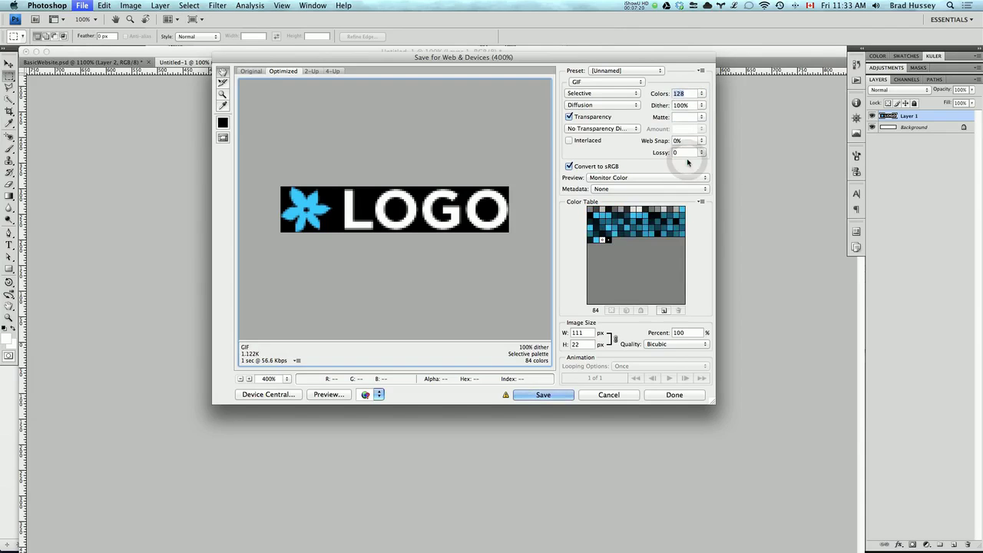
left_click(702, 93)
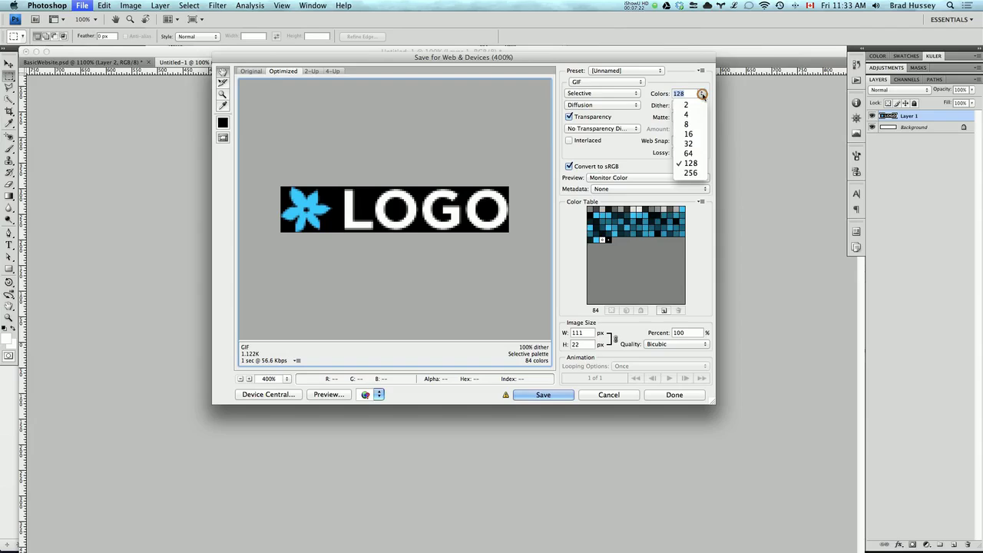
left_click(690, 157)
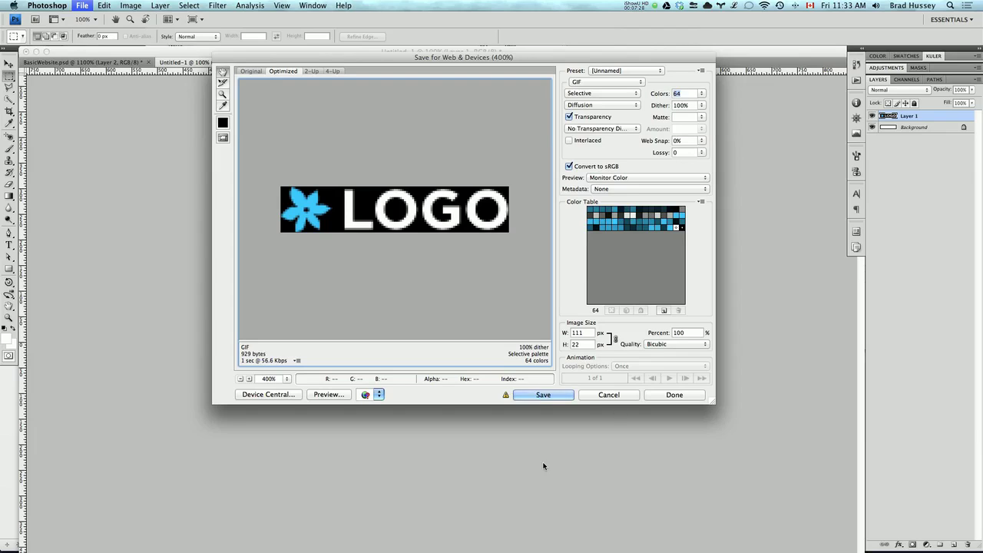
Save the optimized logo as logo.gif in the website project's images folder on the Desktop and close the temporary logo document without saving
left_click(535, 396)
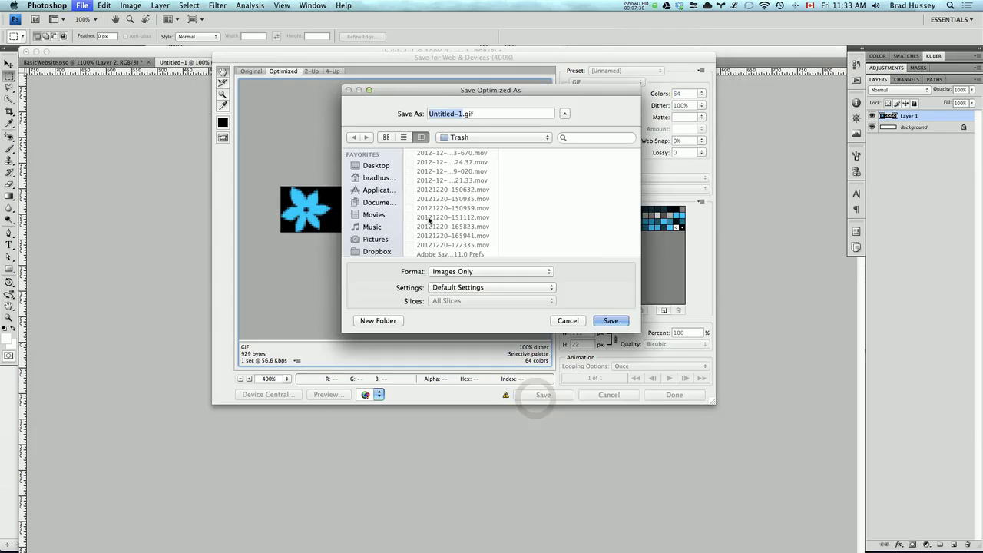
left_click(371, 164)
left_click(438, 169)
left_click(530, 154)
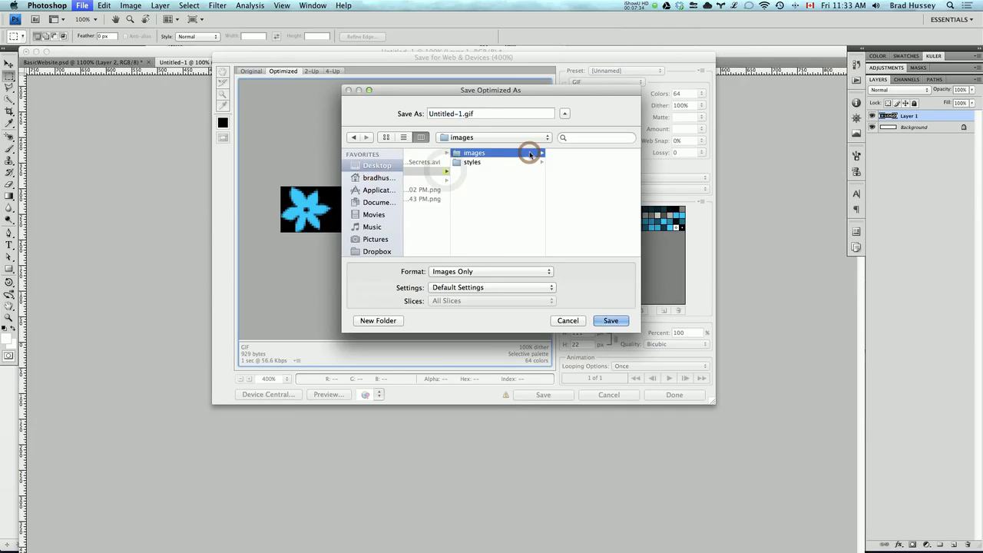
left_click(461, 113)
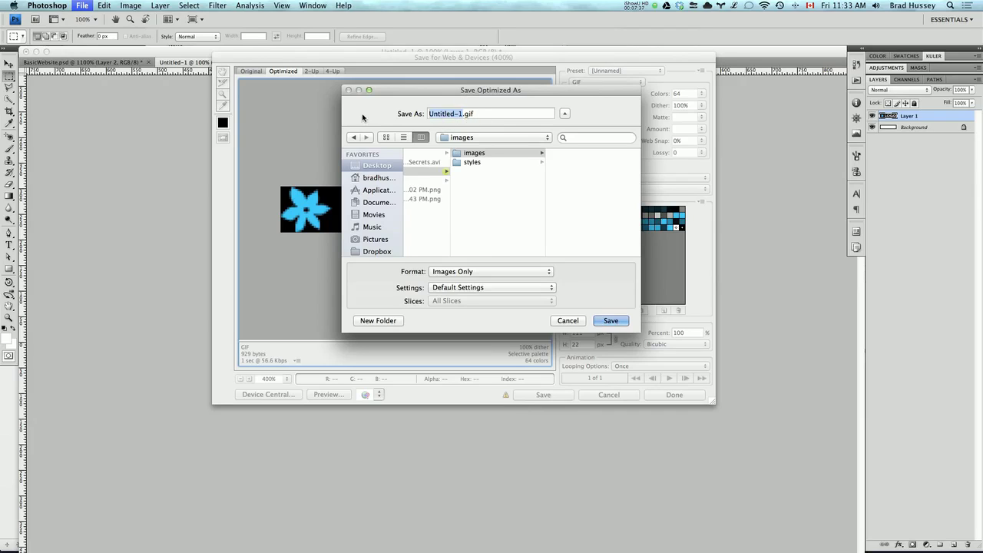
key("BackSpace")
type("logo")
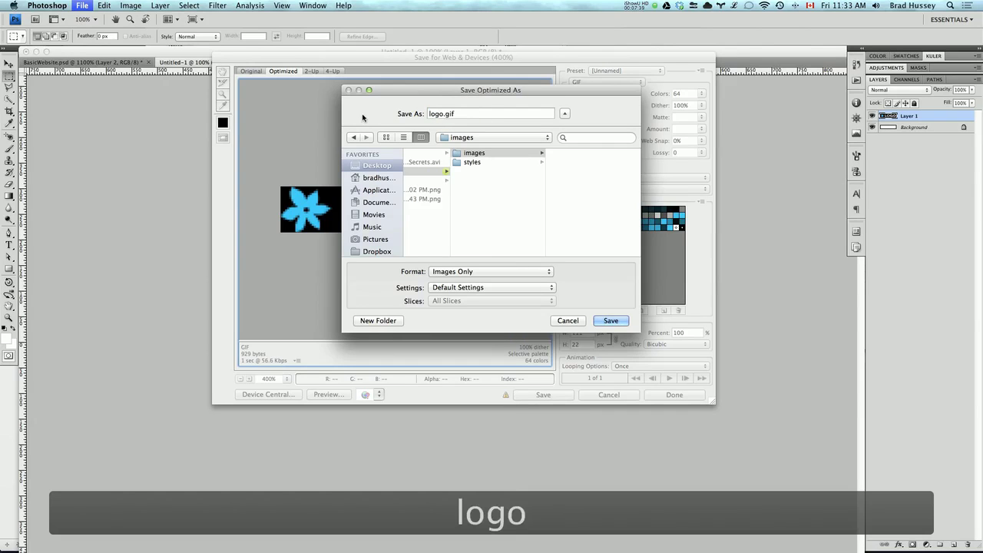
left_click(611, 321)
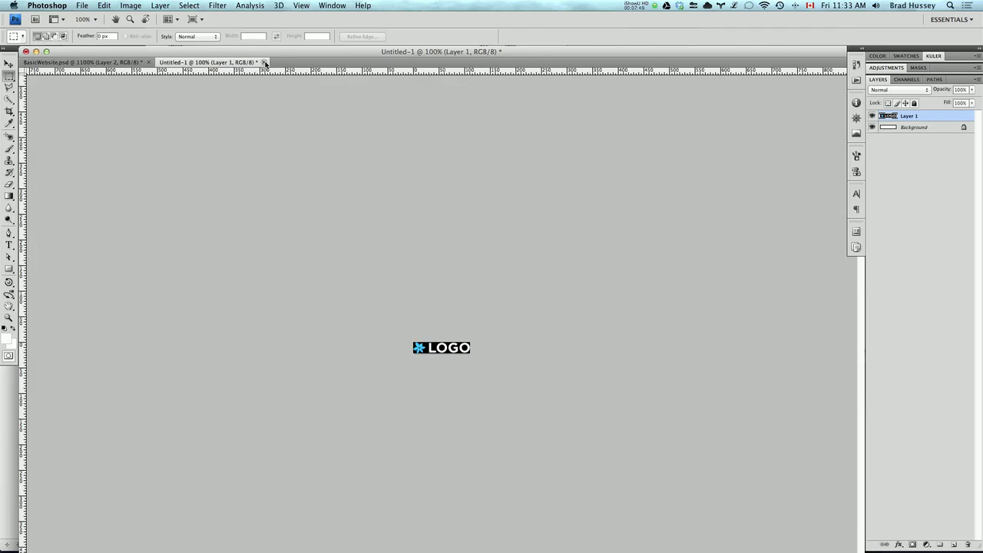
key("super+w")
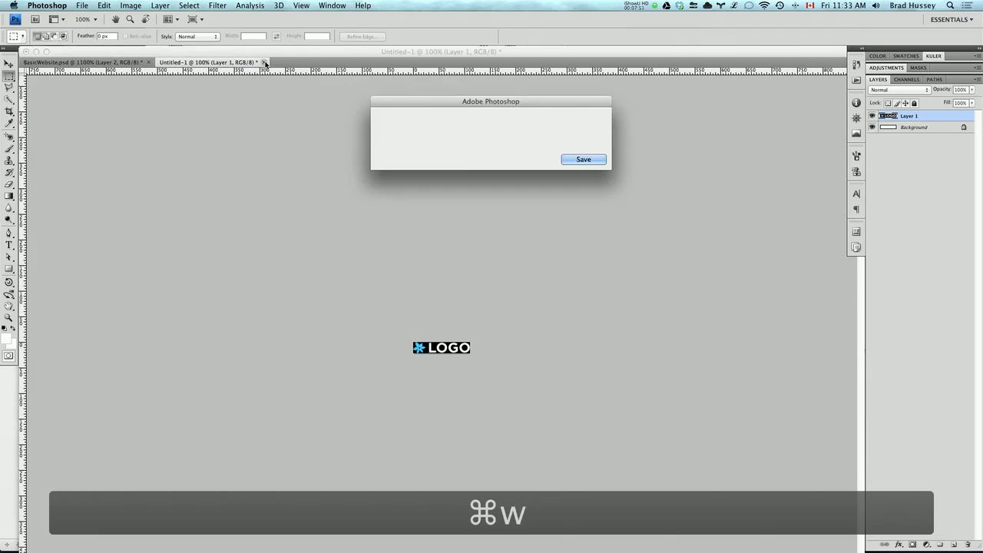
left_click(444, 159)
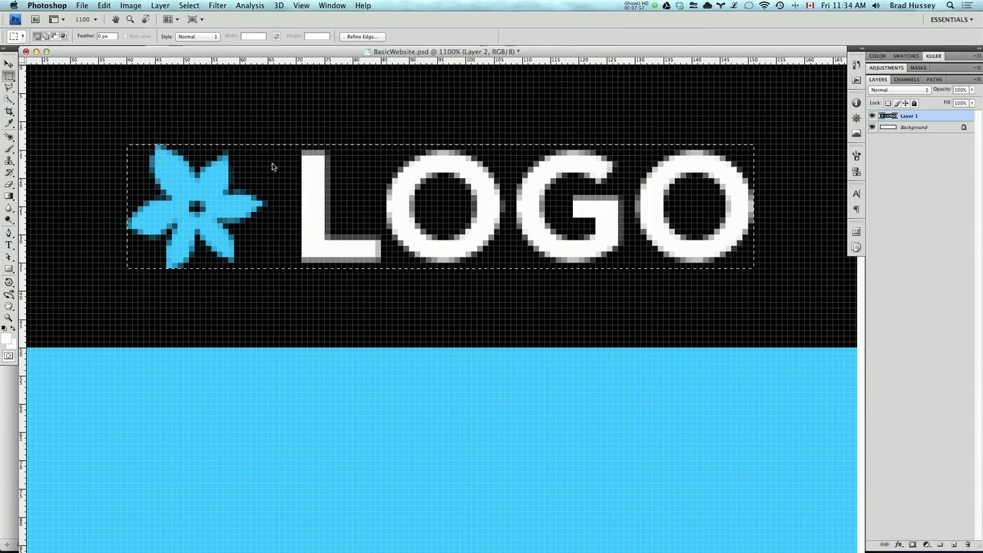
Deselect the logo area in BasicWebsite.psd and show the page at actual pixels
left_click(189, 5)
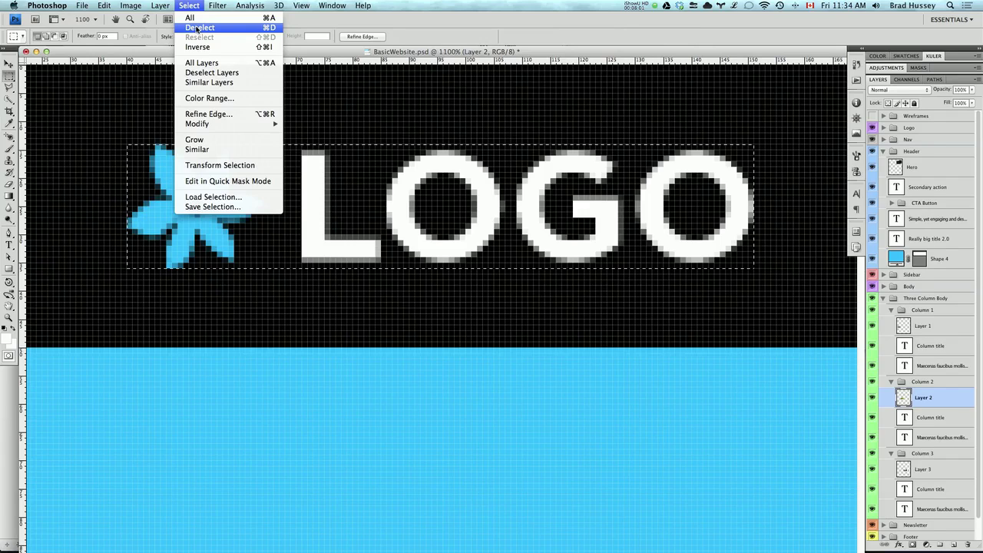
key("super+d")
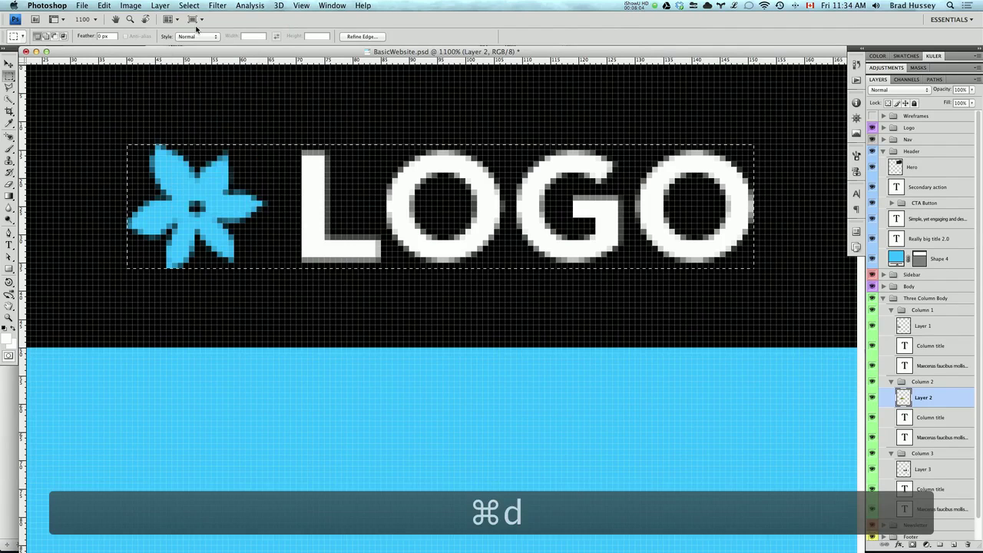
key("super+d")
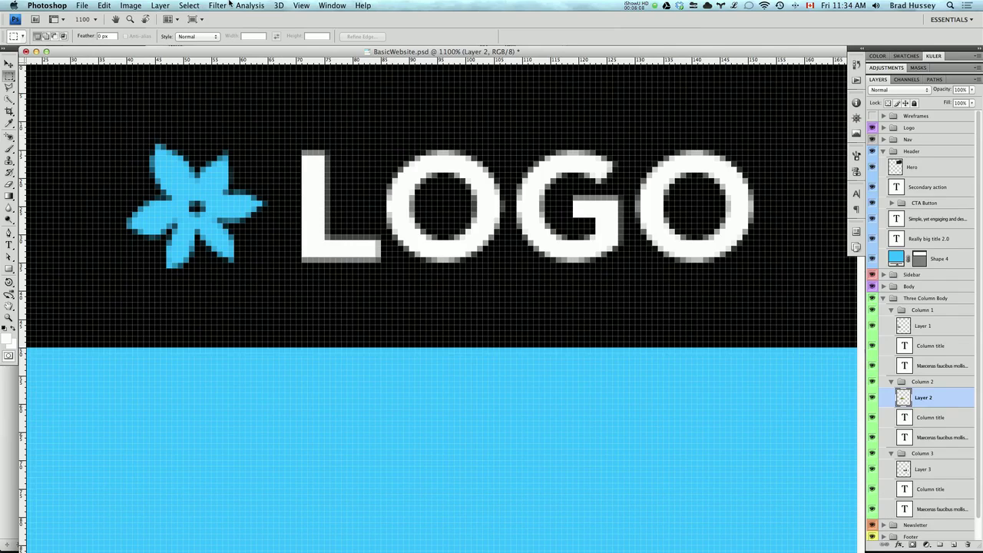
left_click(302, 5)
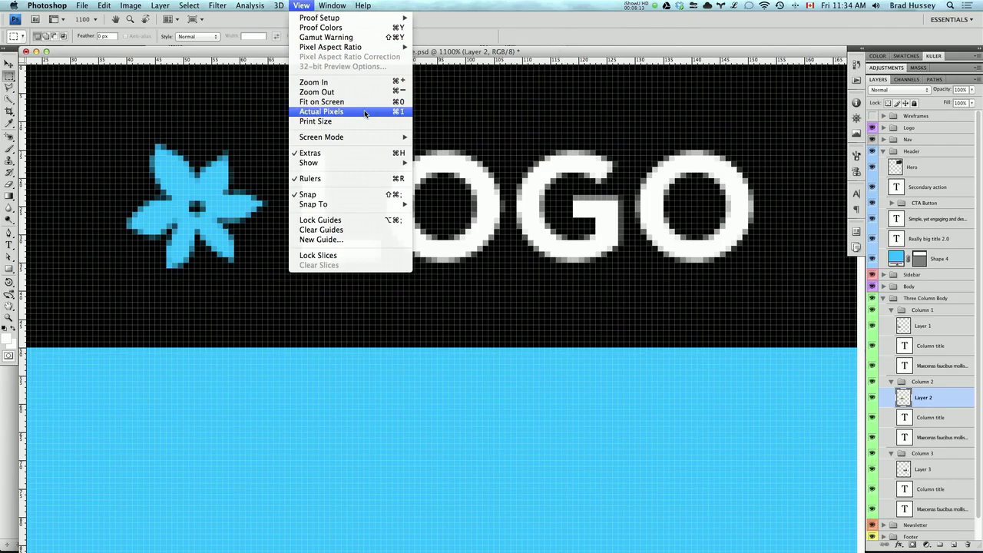
key("super+1")
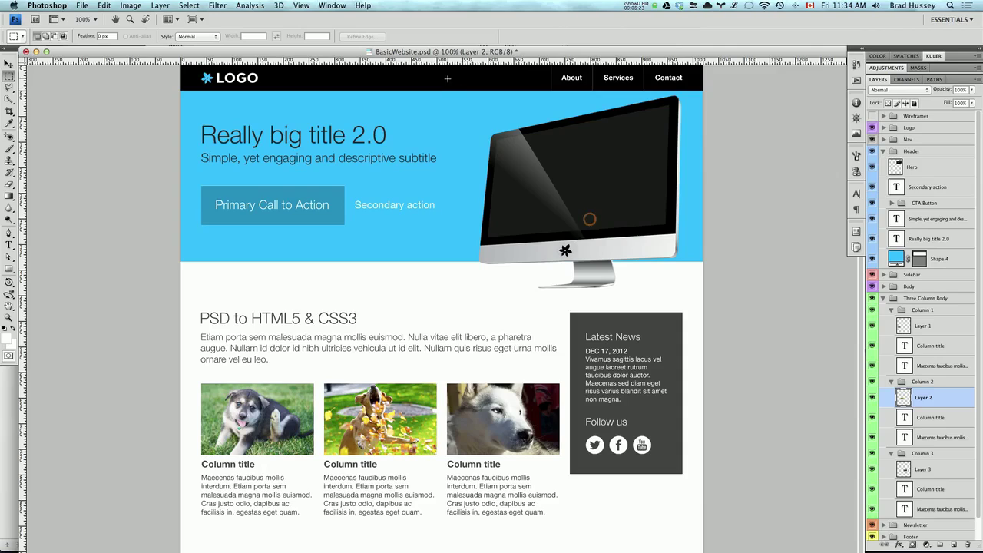
Select the Hero layer through the monitor image on the canvas with the Move tool, leaving no marquee selection
left_click_drag(448, 76, 699, 308)
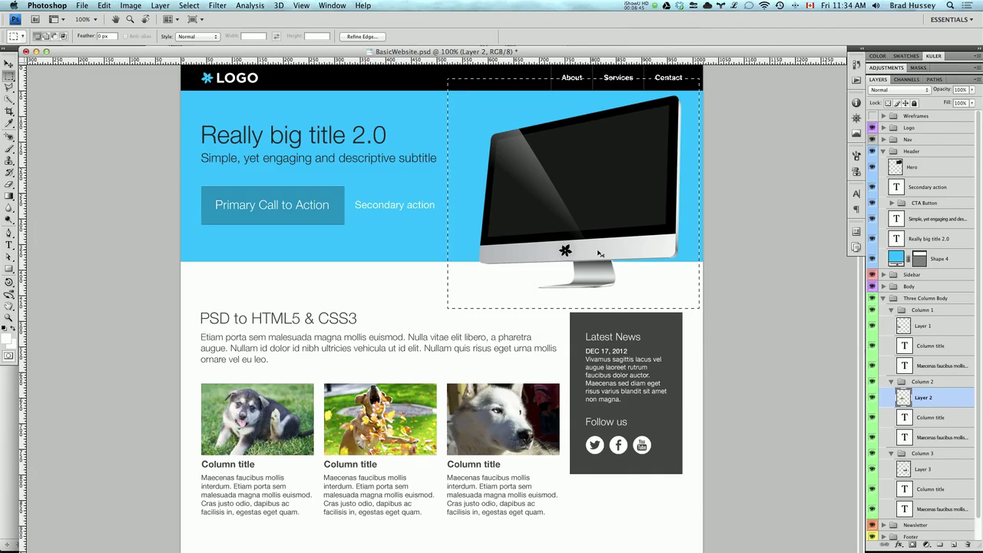
key("super+d")
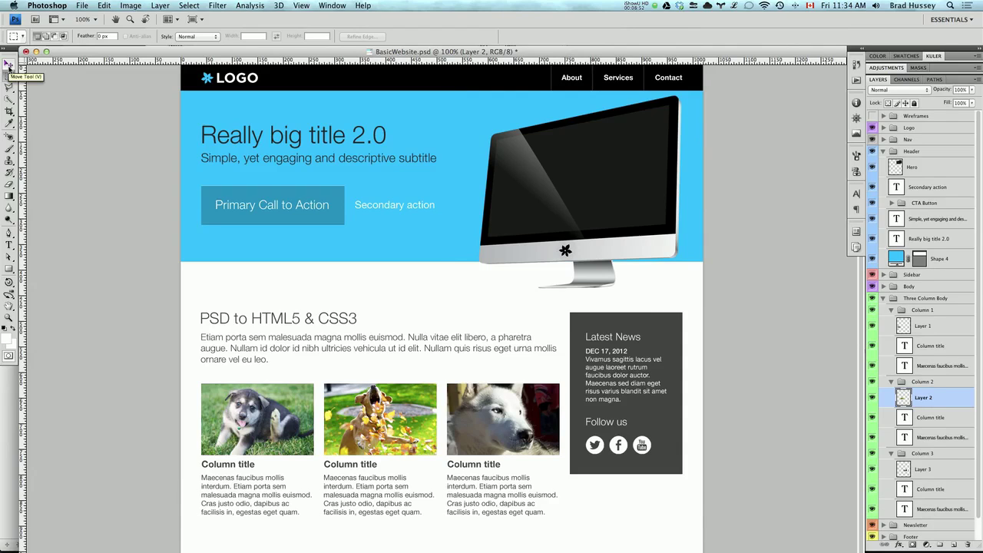
key("v")
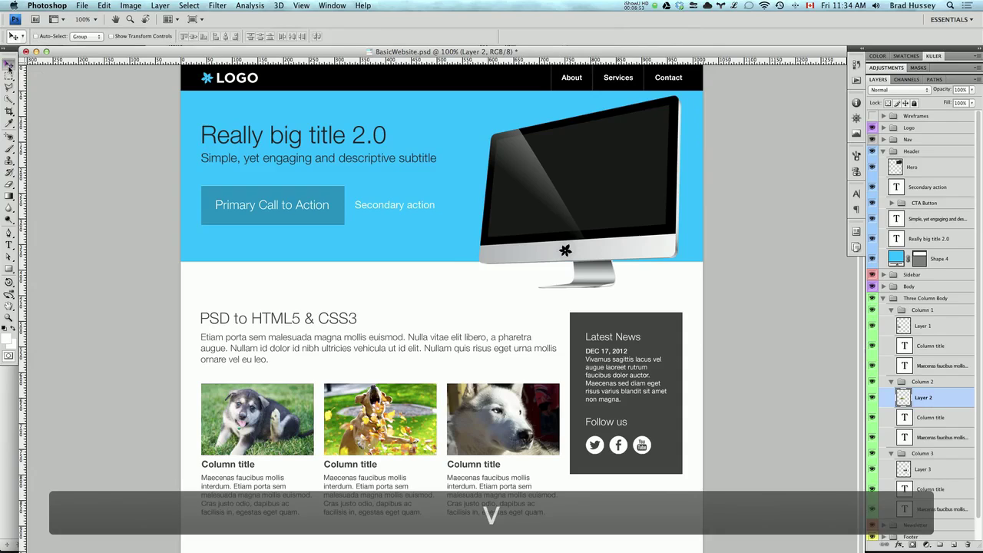
right_click(565, 180)
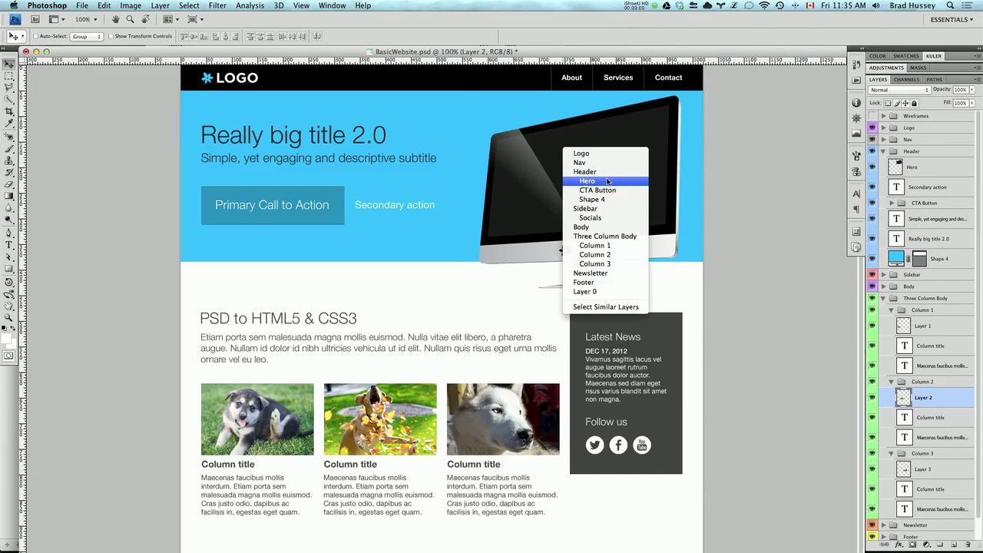
left_click(576, 180)
right_click(576, 181)
left_click(576, 180)
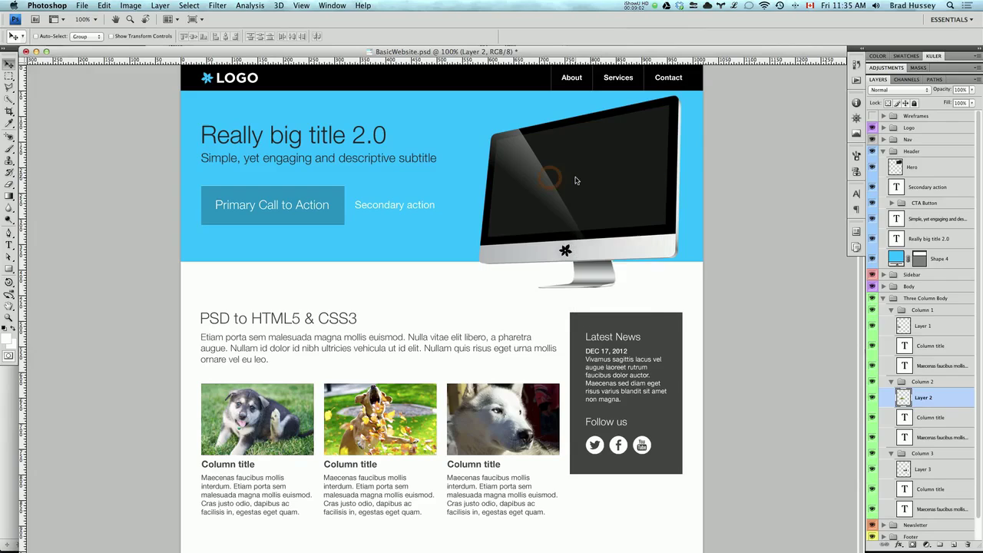
right_click(576, 181)
left_click(607, 181)
left_click(607, 182, "super")
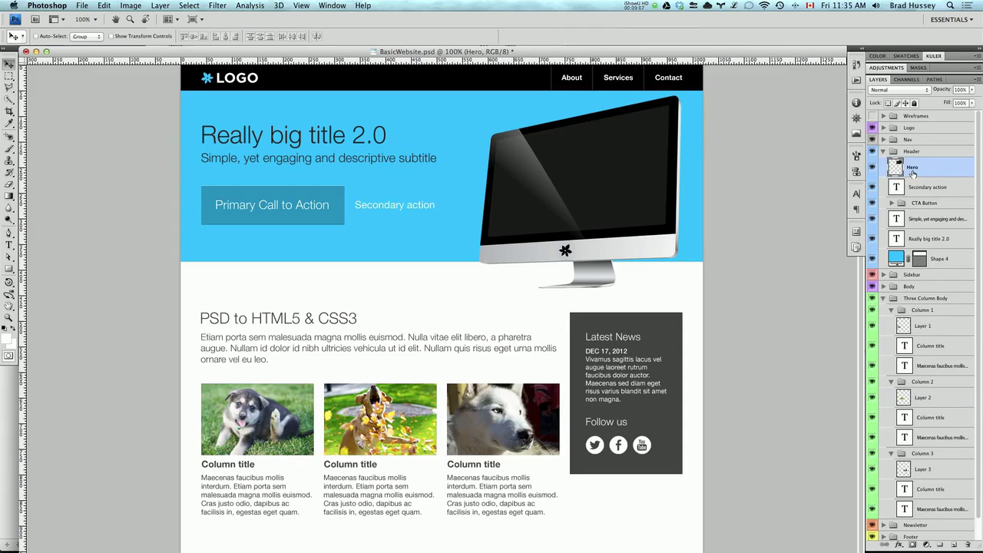
Toggle the Hero layer's visibility to check which artwork it contains, leaving it shown
left_click(873, 168)
left_click(873, 168)
left_click(873, 168)
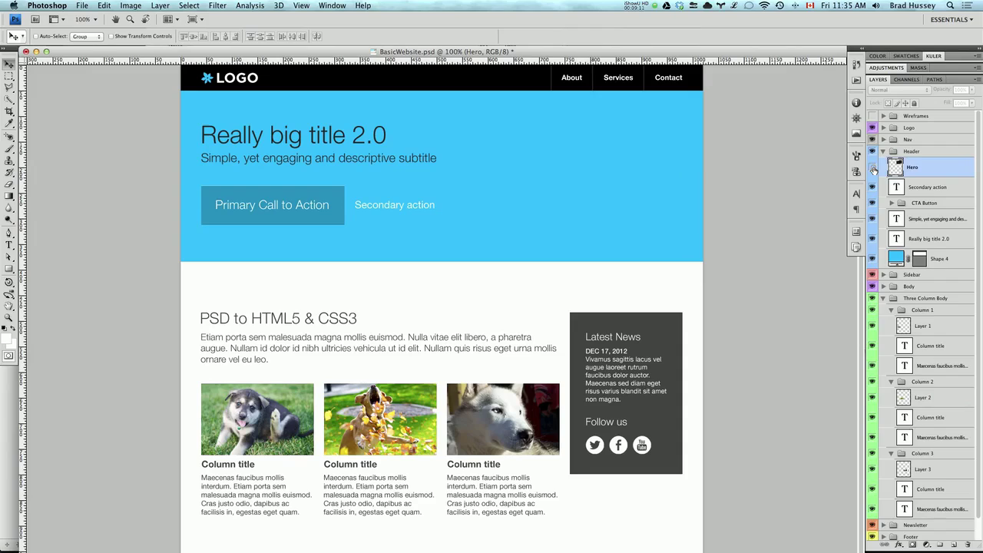
left_click(873, 168)
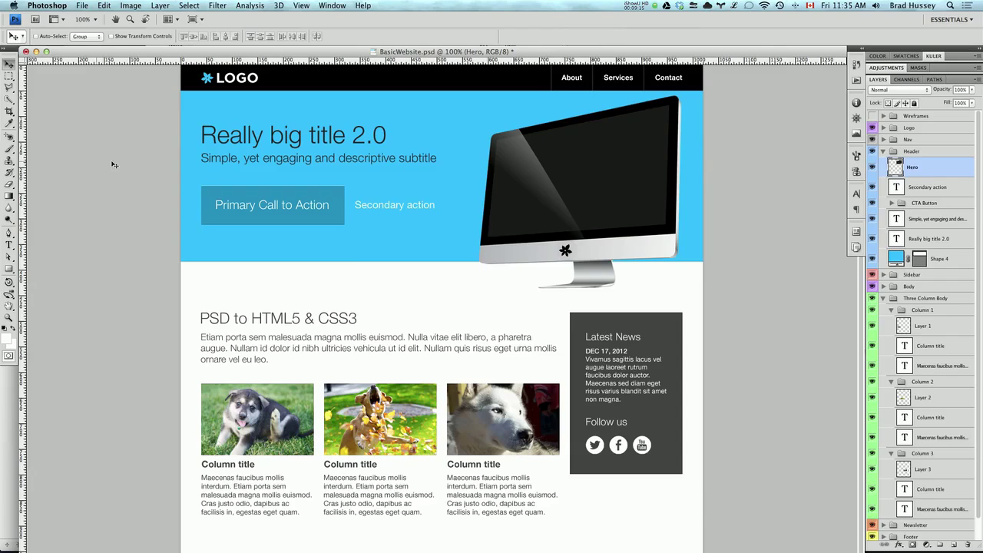
Draw a loose rectangular marquee around the header's monitor image and hide every layer except Hero
key("m")
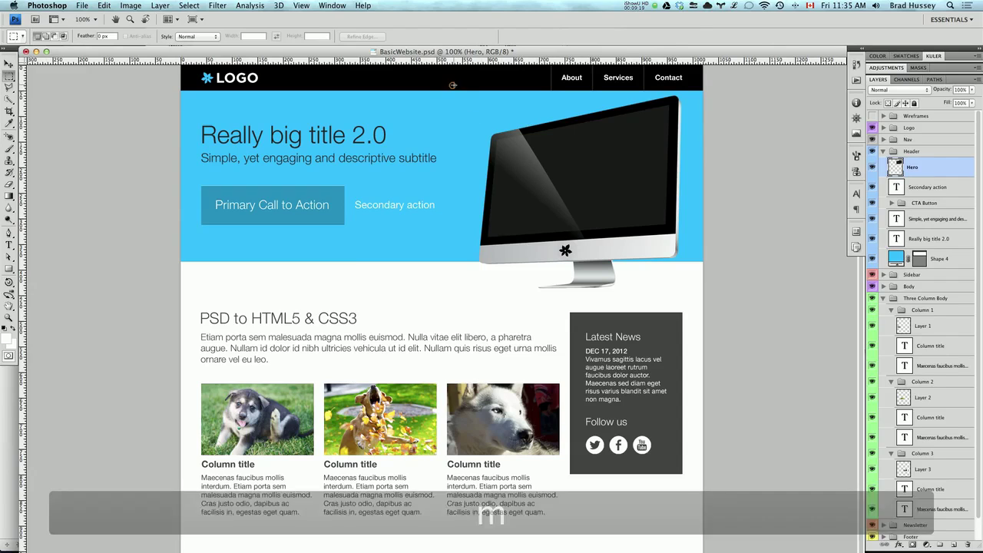
left_click_drag(453, 85, 694, 309)
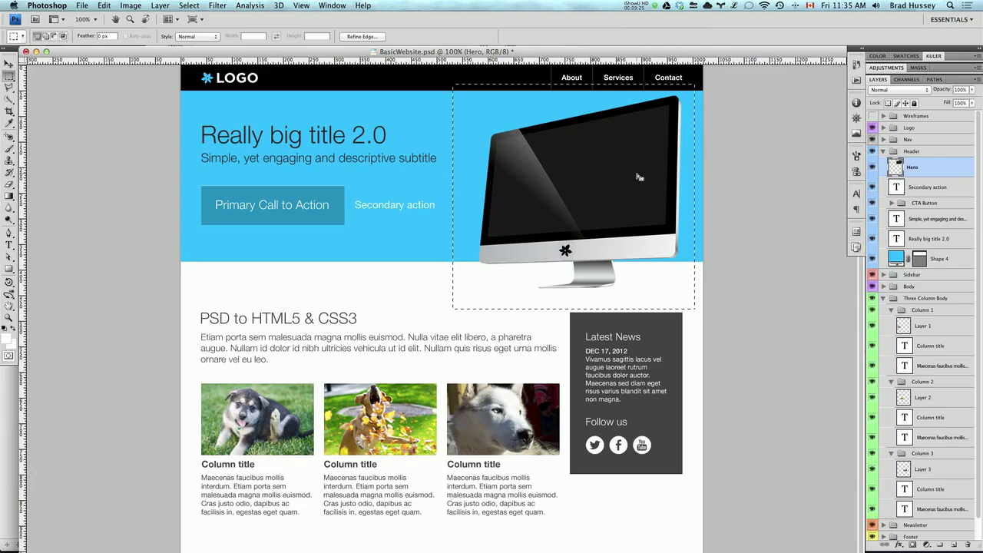
left_click(873, 169)
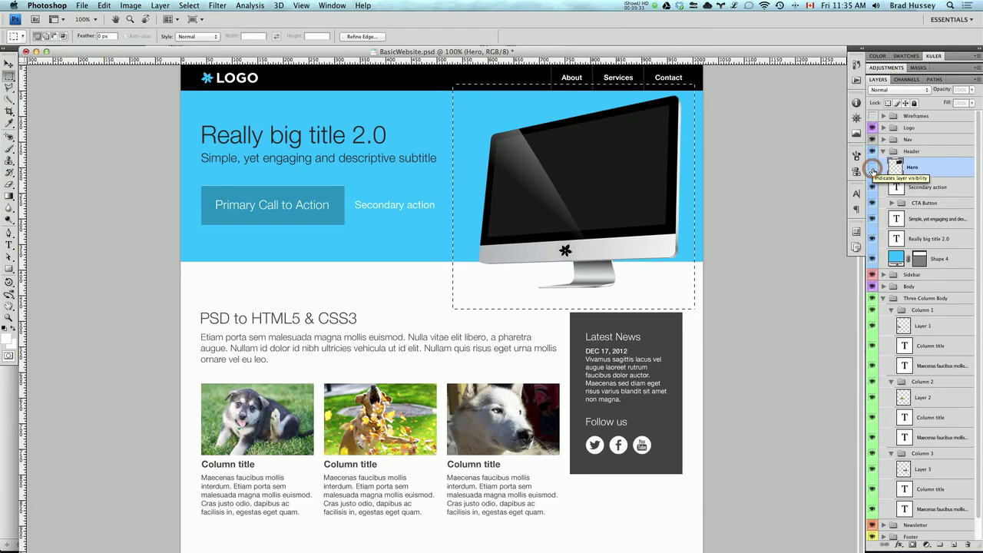
left_click(873, 170)
left_click(872, 170)
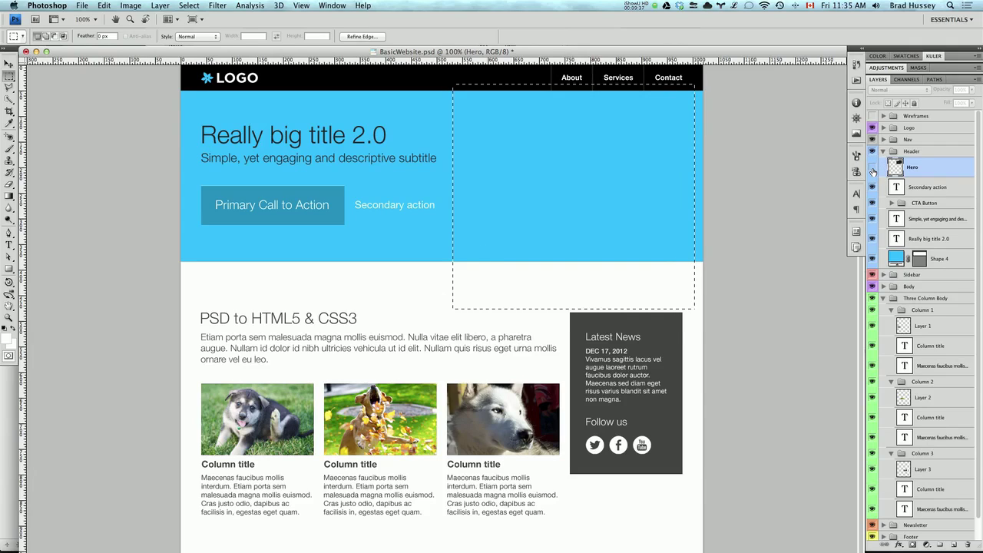
left_click(872, 169)
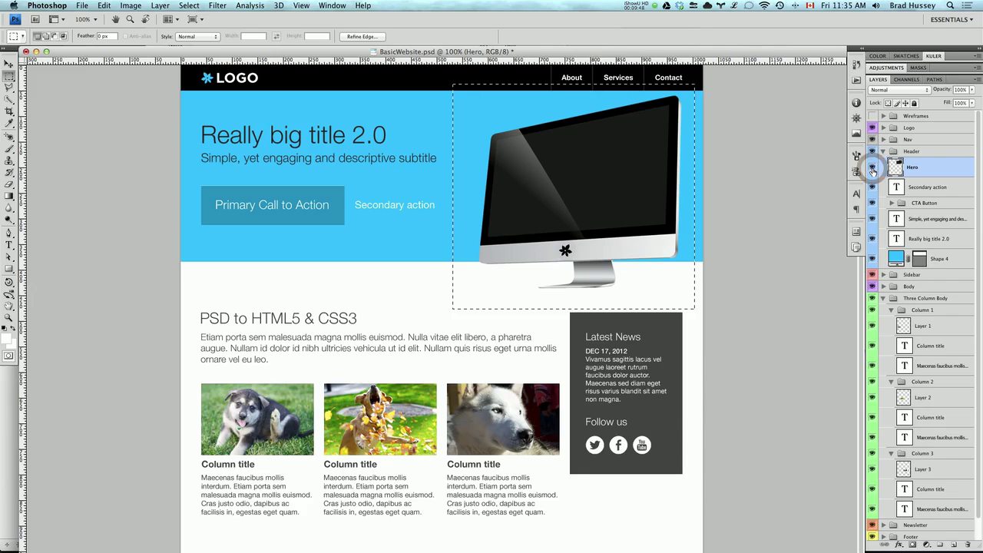
left_click(873, 169, "alt")
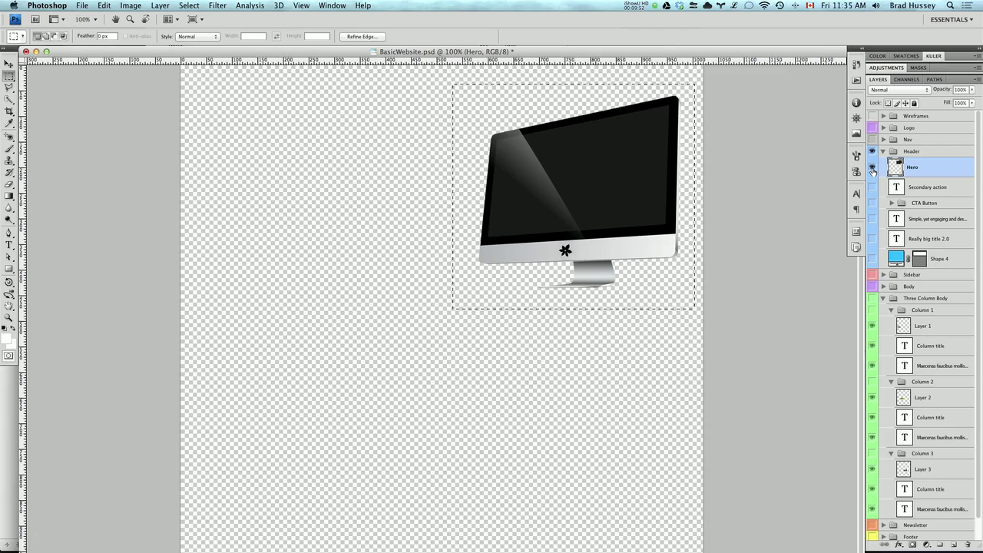
left_click(130, 5)
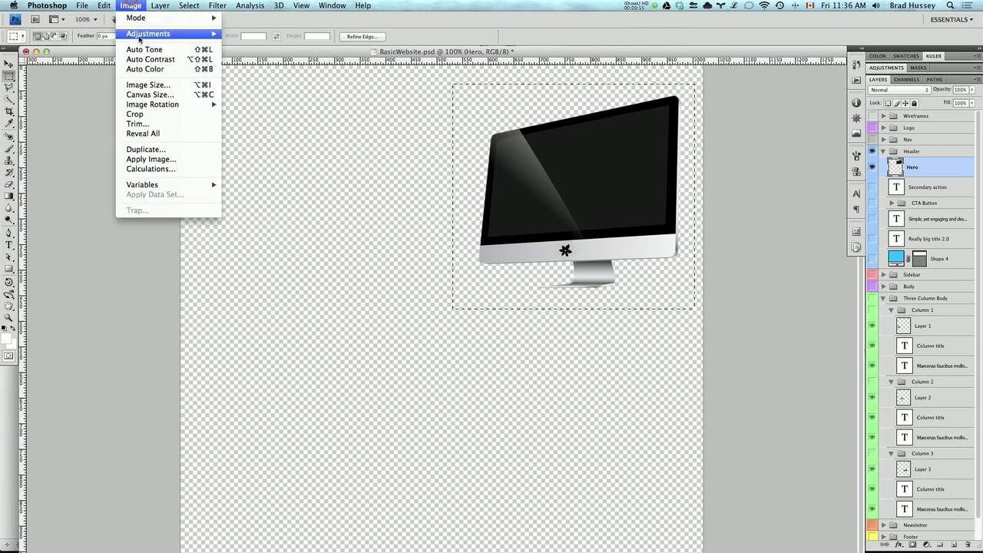
left_click(131, 4)
left_click(132, 4)
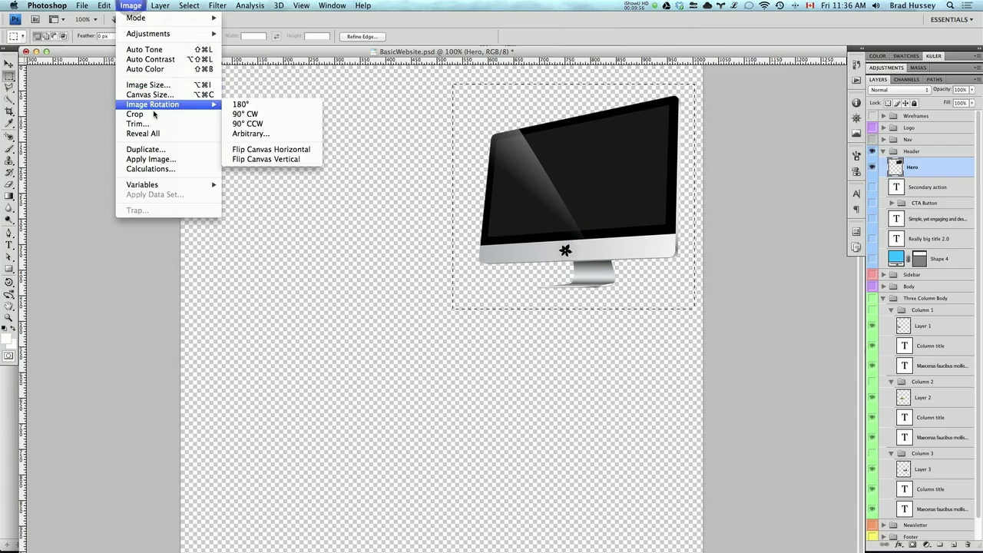
left_click(139, 90)
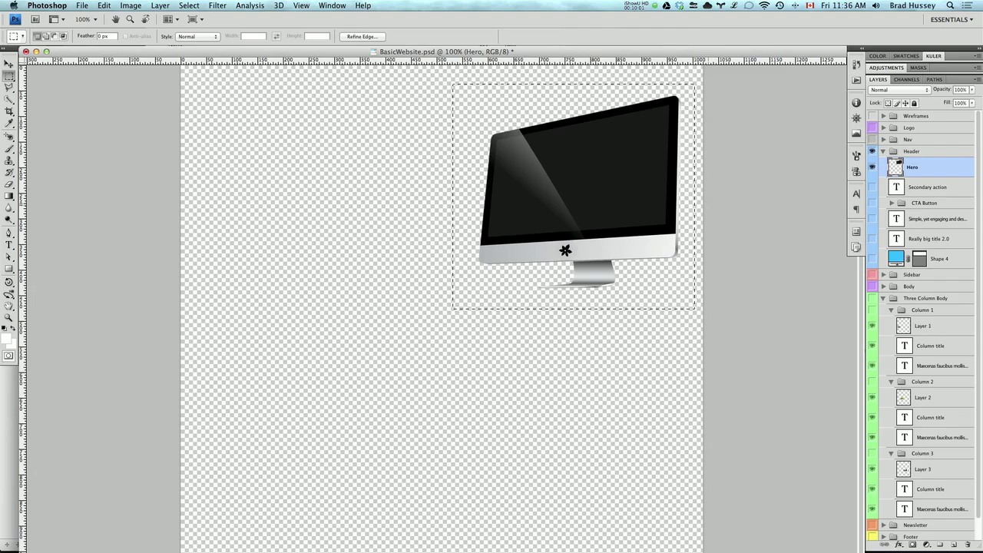
Toggle the isolation of the Hero layer and leave the other page layers shown again
left_click(873, 168, "alt")
left_click(873, 169, "alt")
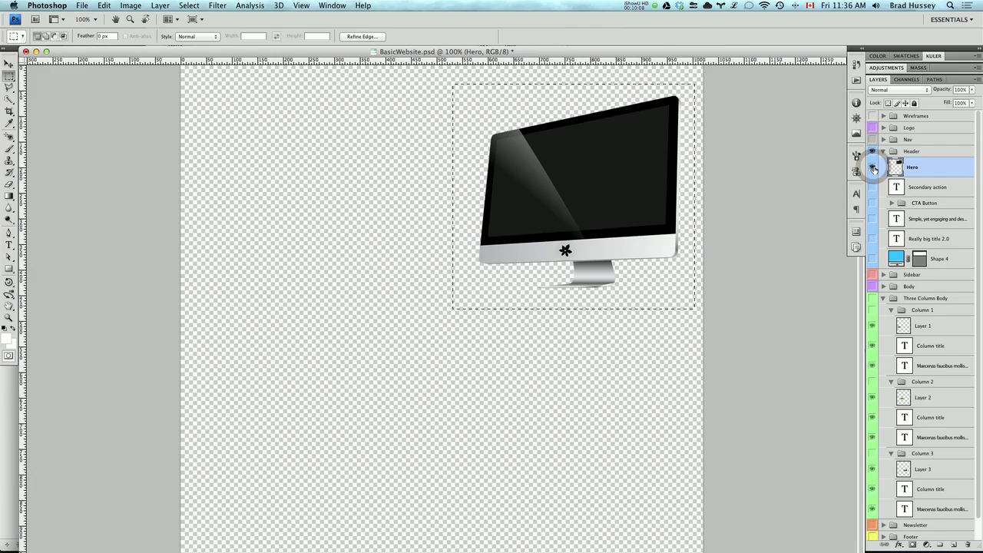
left_click(872, 168, "alt")
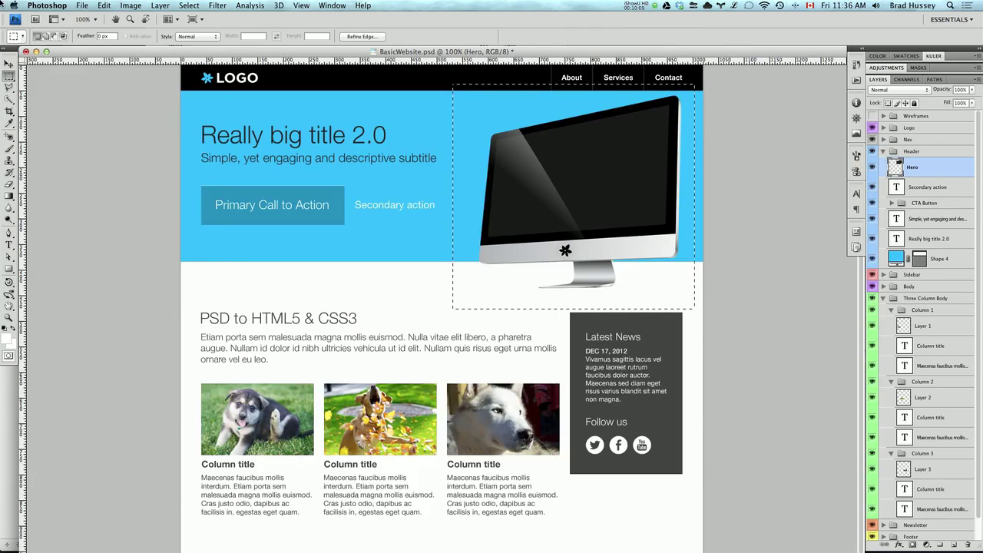
Create a new 397 × 377 px document and paste the copied monitor image into it
left_click(83, 5)
key("super+n")
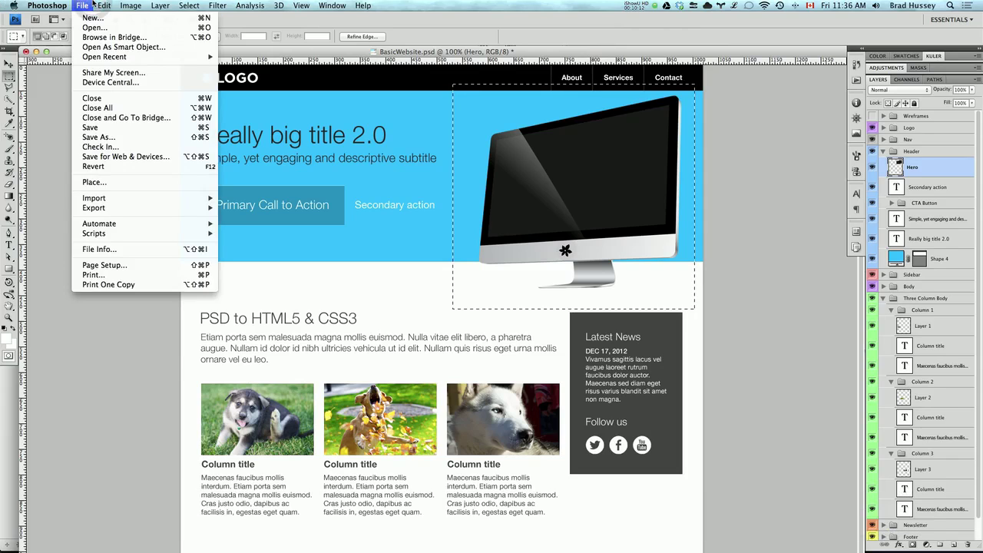
key("super+n")
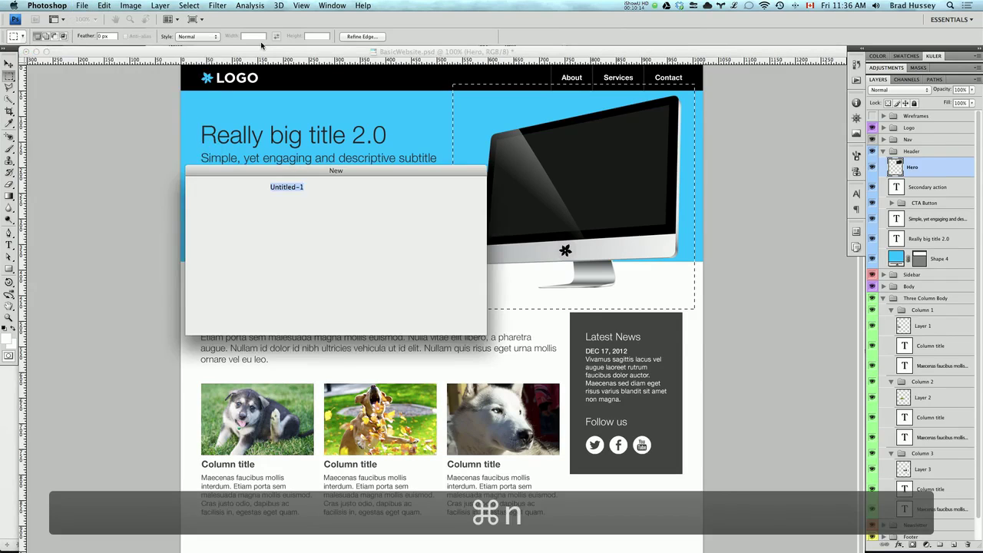
left_click(446, 191)
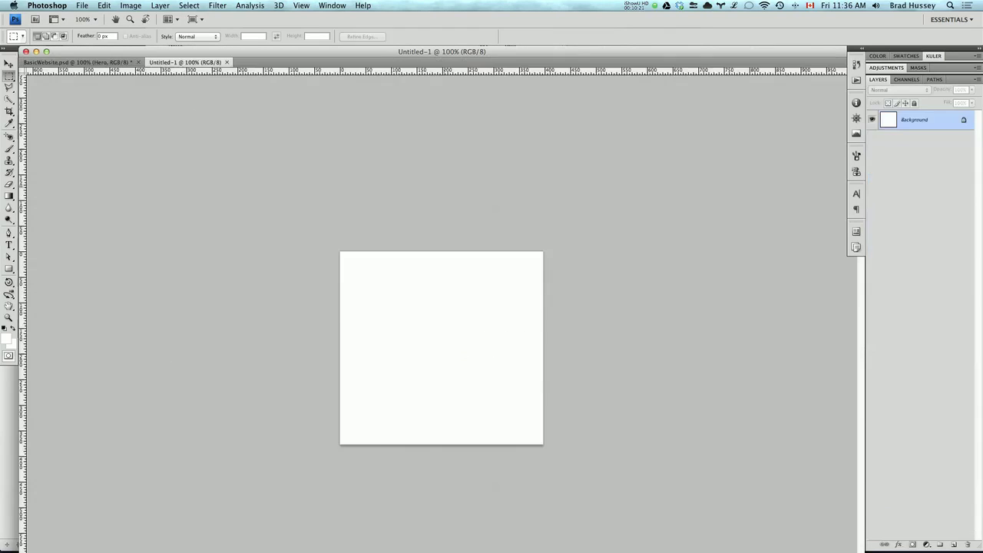
key("super+v")
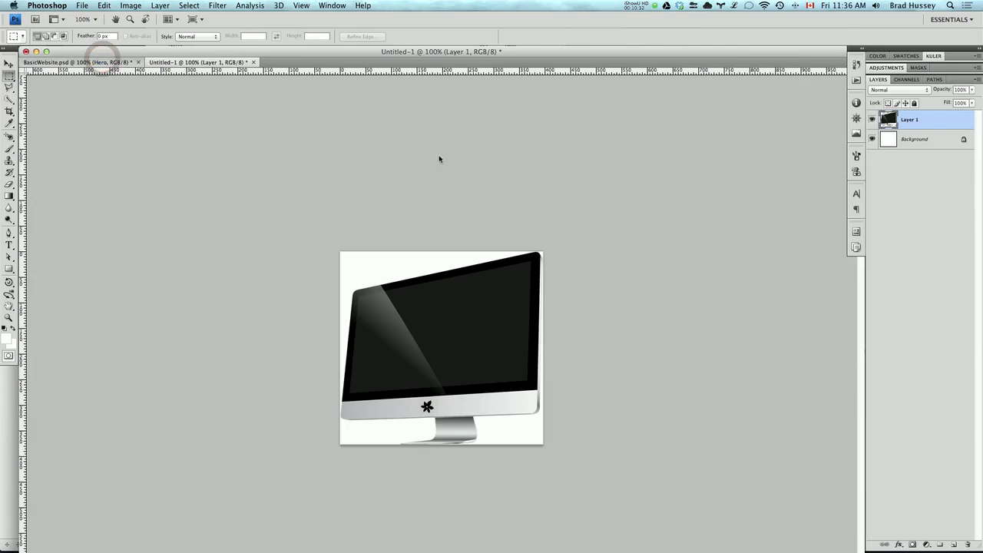
Compare the pasted monitor with the BasicWebsite.psd design, and delete the new document's white Background layer for a transparent backdrop
left_click(105, 61)
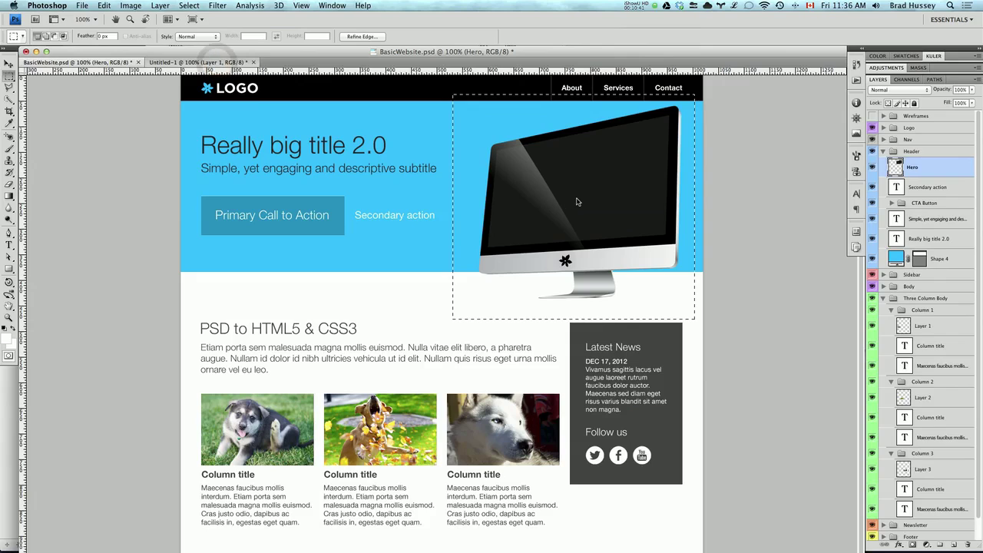
left_click(218, 62)
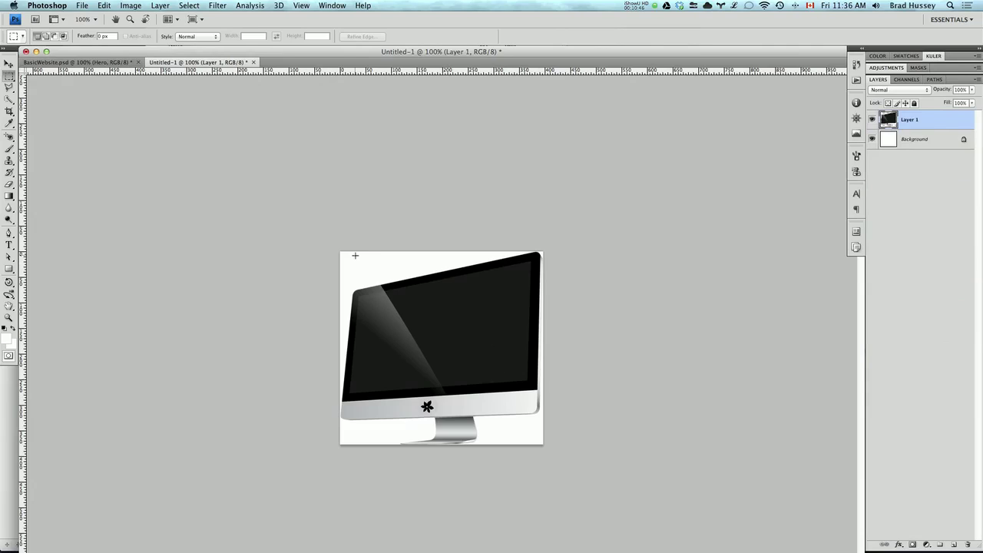
left_click(942, 144)
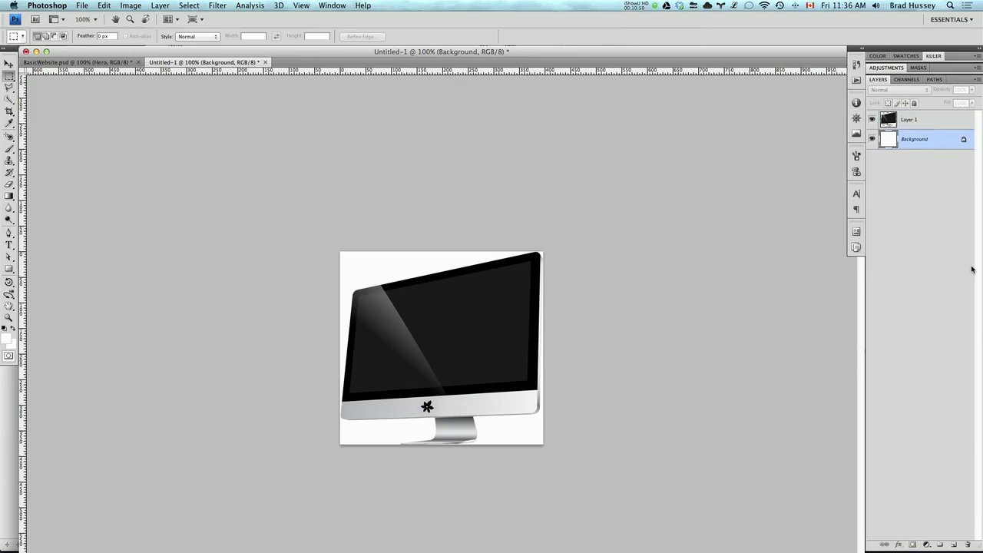
left_click(968, 544)
key("Escape")
left_click(968, 545)
left_click(489, 157)
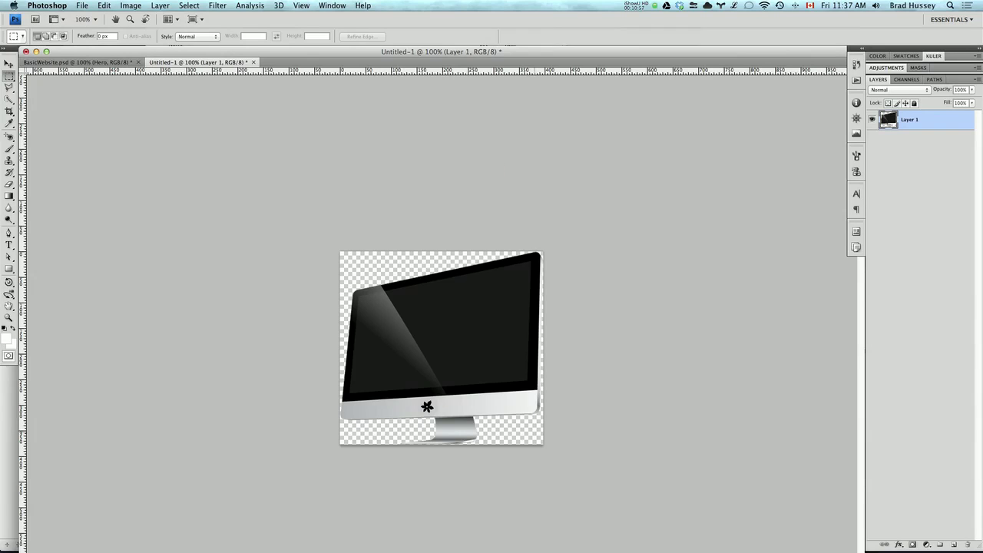
Open the transparent monitor image in Save for Web & Devices
left_click(104, 4)
mouse_move(82, 5)
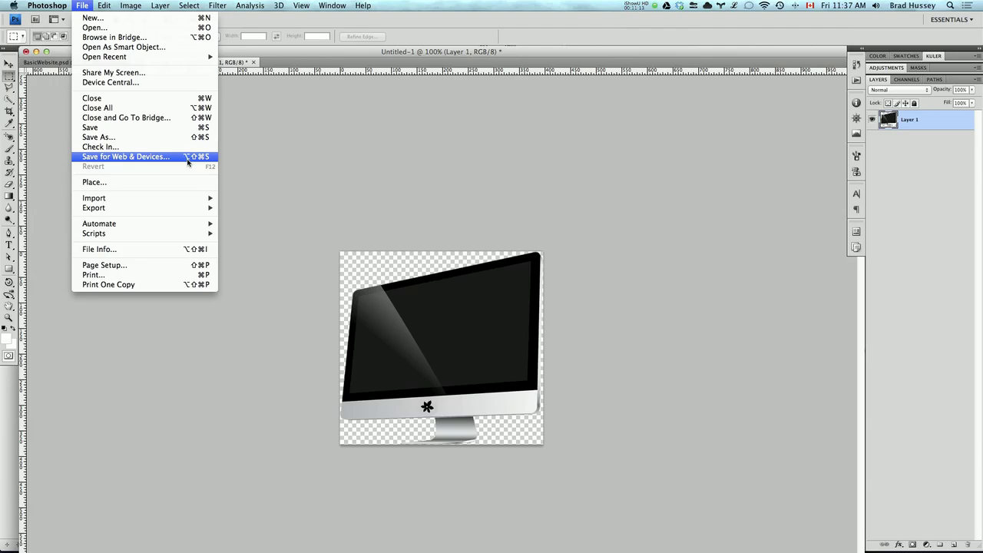
left_click(435, 238)
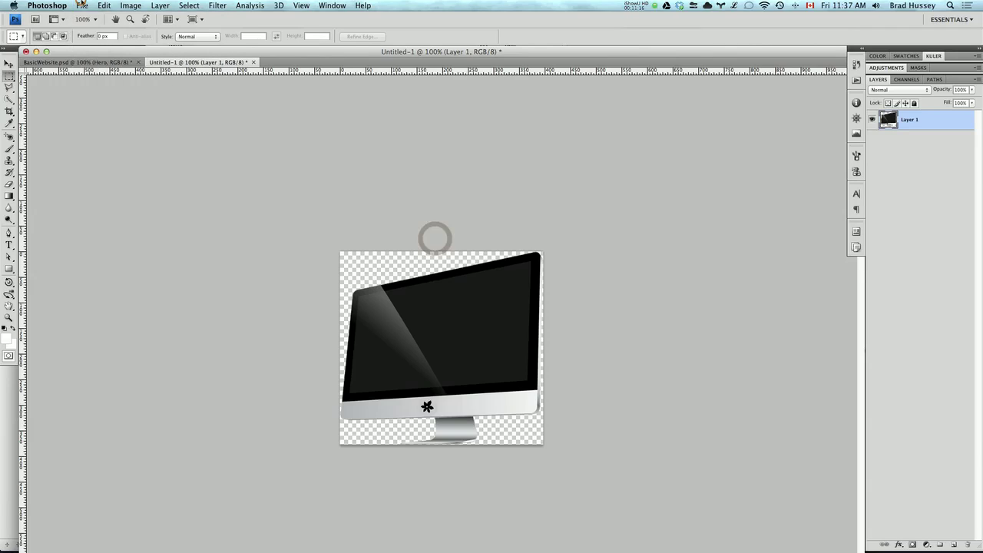
left_click(81, 5)
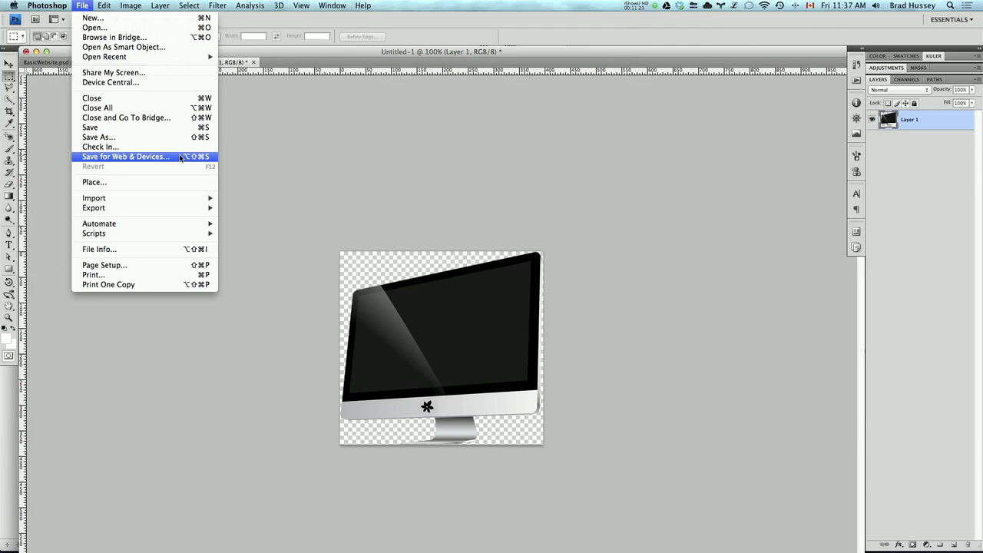
key("alt+super+shift+s")
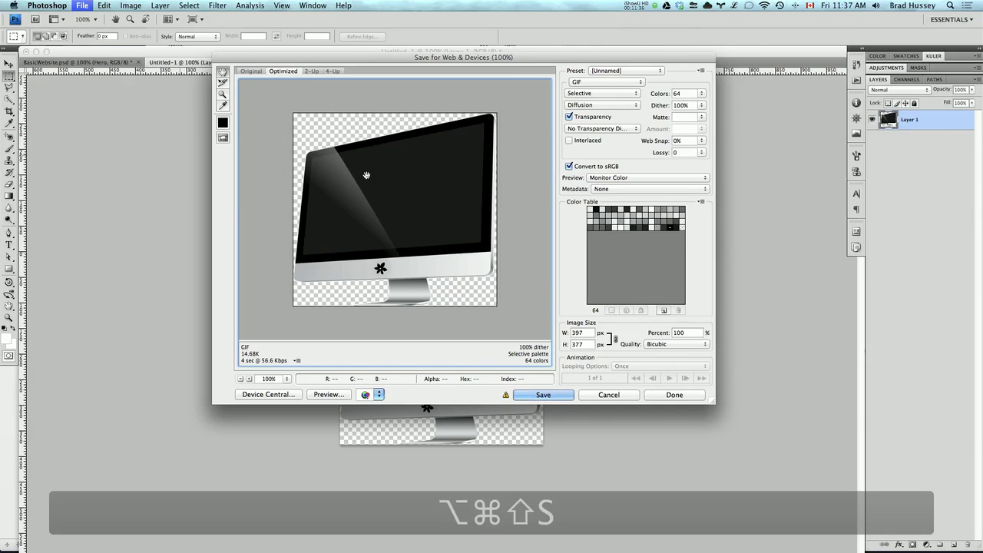
Inspect the GIF preview at 300% around the monitor's screen glare, logo and stand, and return to 100%
left_click(250, 379)
left_click(250, 379)
left_click_drag(425, 252, 496, 224)
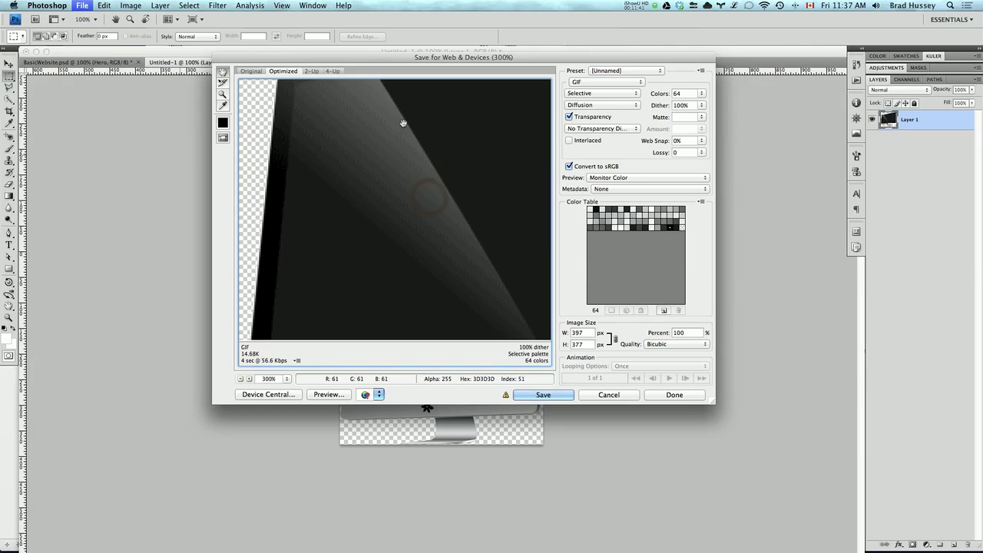
left_click_drag(404, 123, 330, 235)
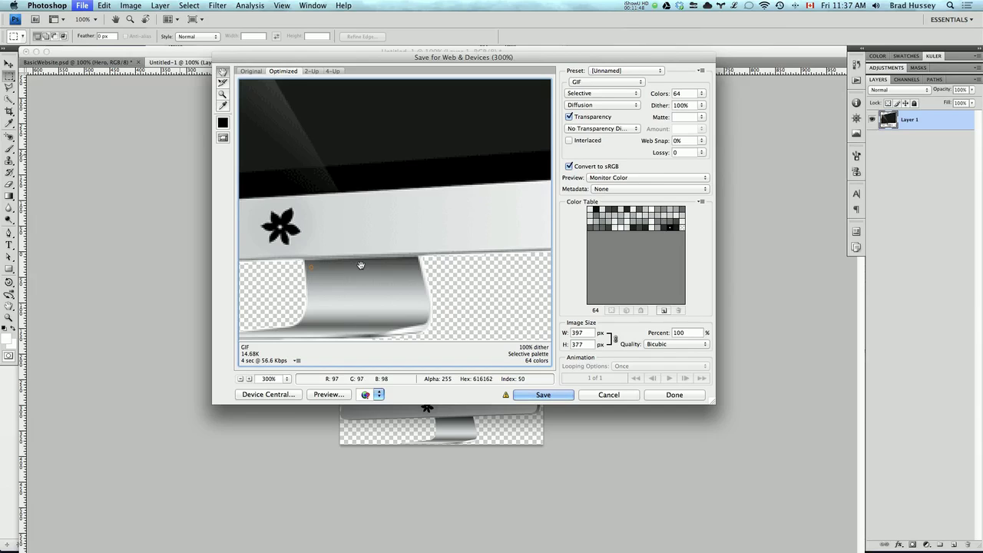
left_click_drag(310, 262, 473, 262)
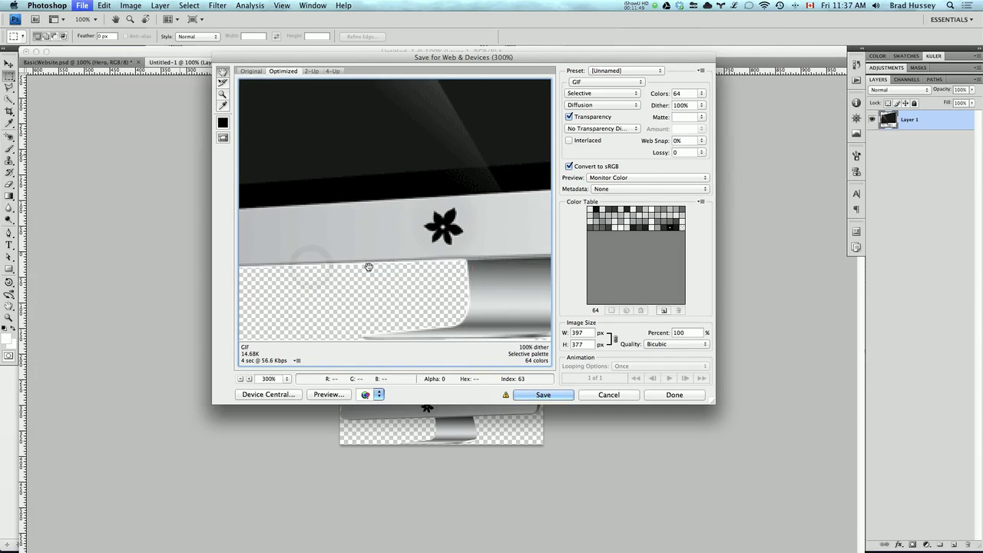
left_click(239, 379)
left_click(240, 378)
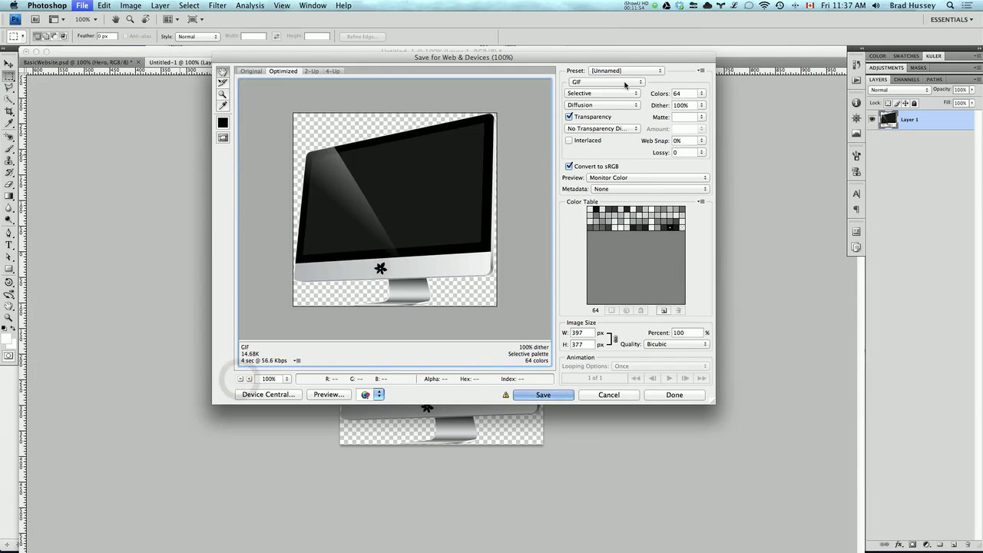
Export the monitor as a PNG-24 with transparency, named computer.png, into the images folder
left_click(591, 82)
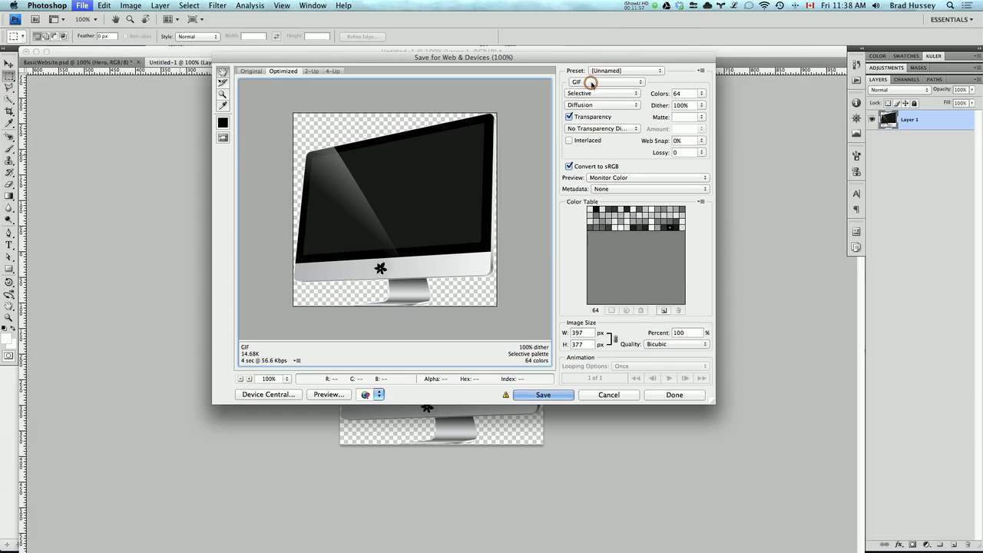
left_click(592, 82)
left_click(591, 82)
left_click(586, 106)
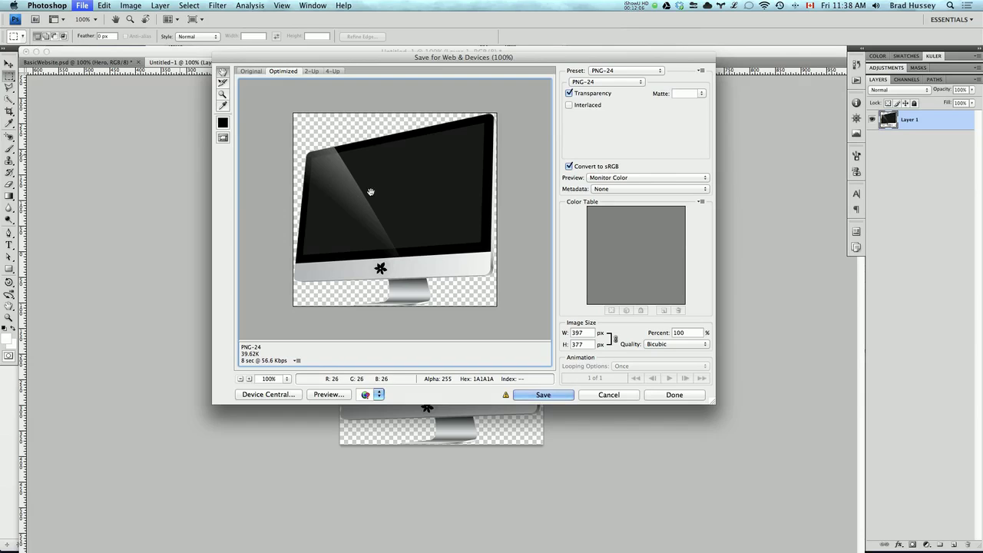
left_click(566, 396)
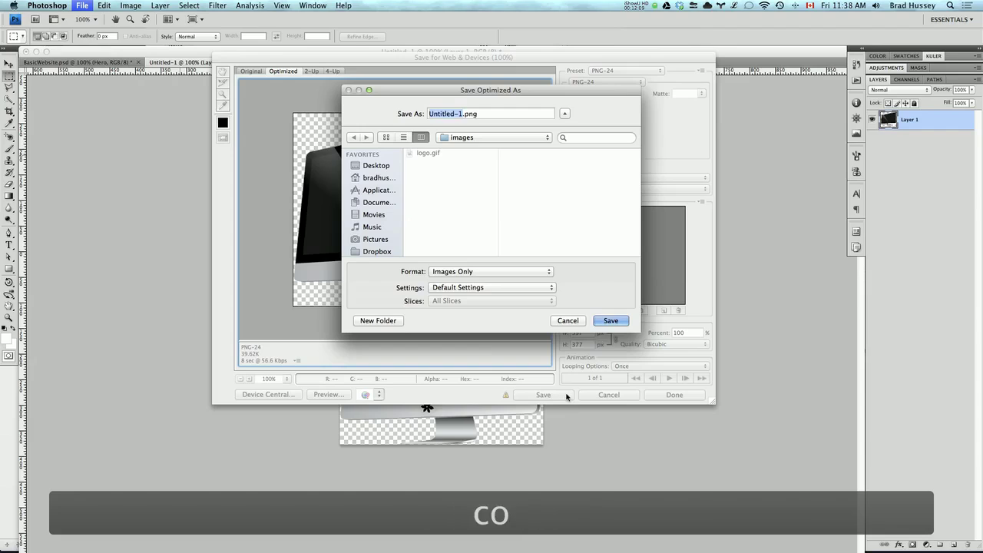
type("computer")
key("Return")
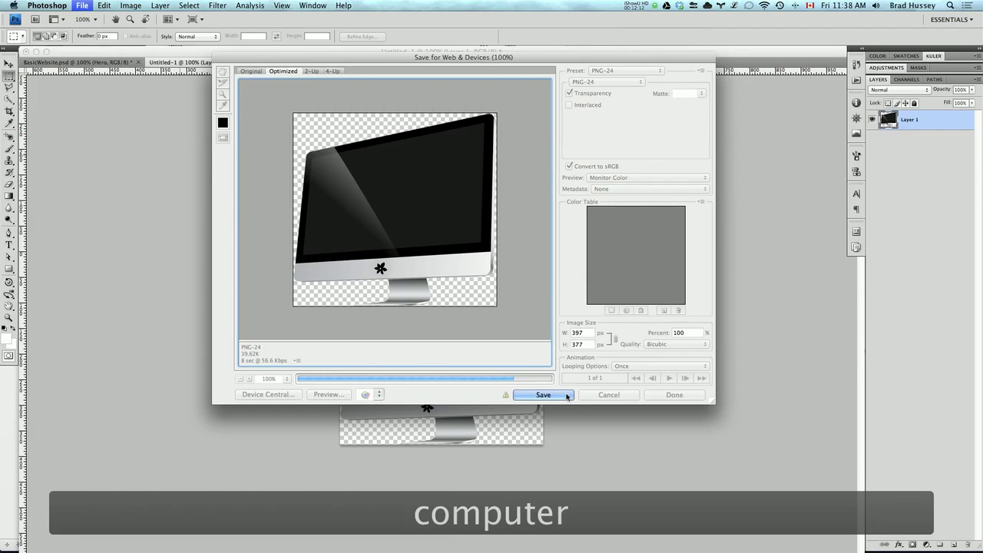
left_click(555, 398)
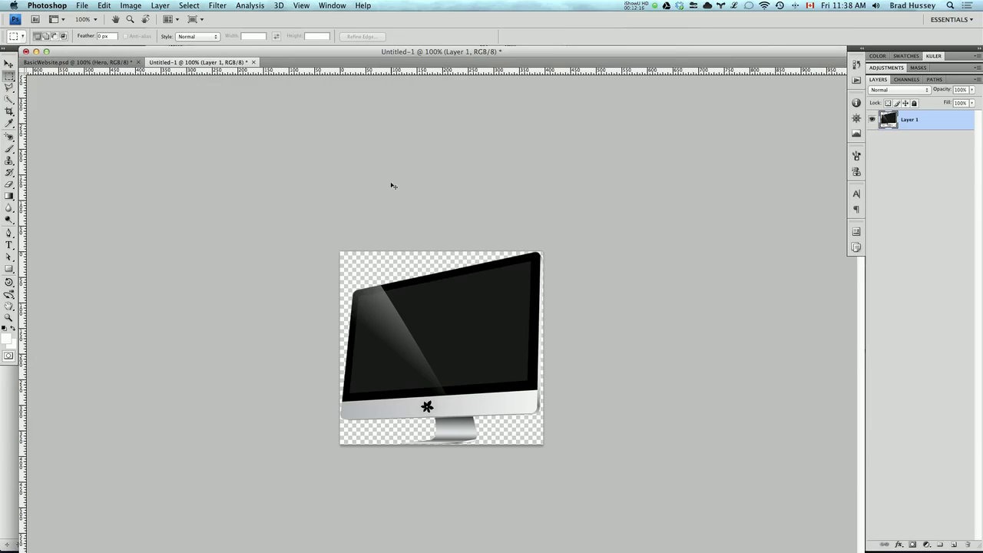
Close the Untitled-1 document without saving and clear the marquee selection in BasicWebsite.psd
key("super+w")
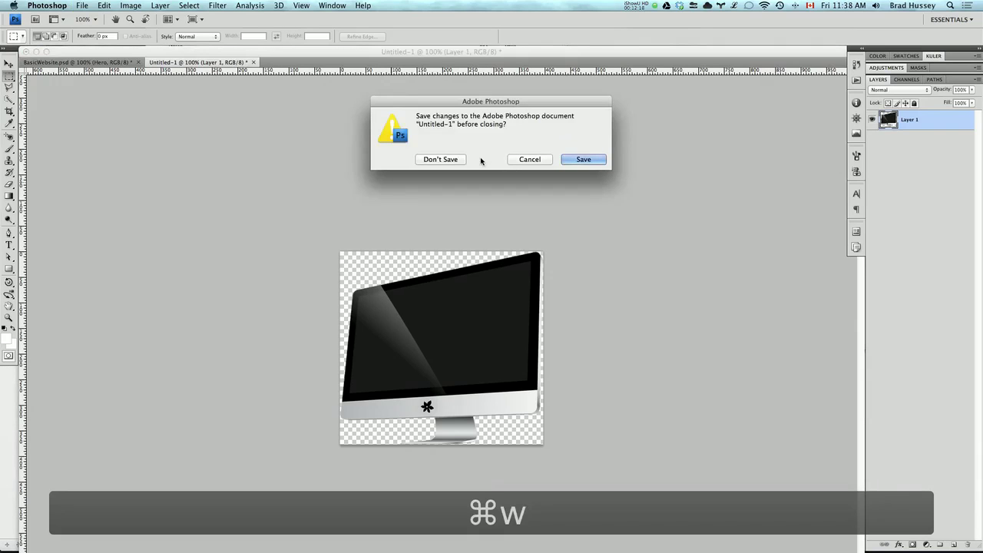
left_click(458, 161)
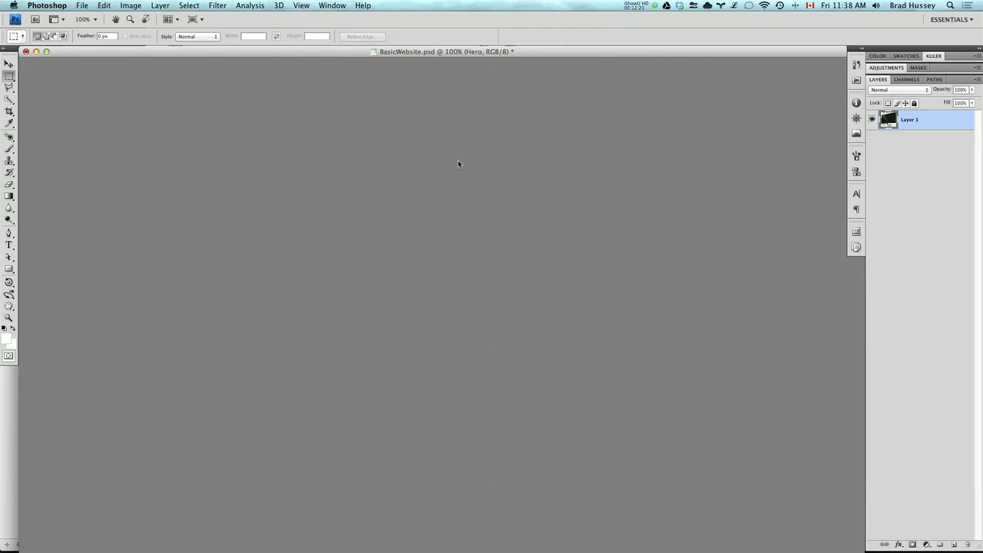
key("super+a")
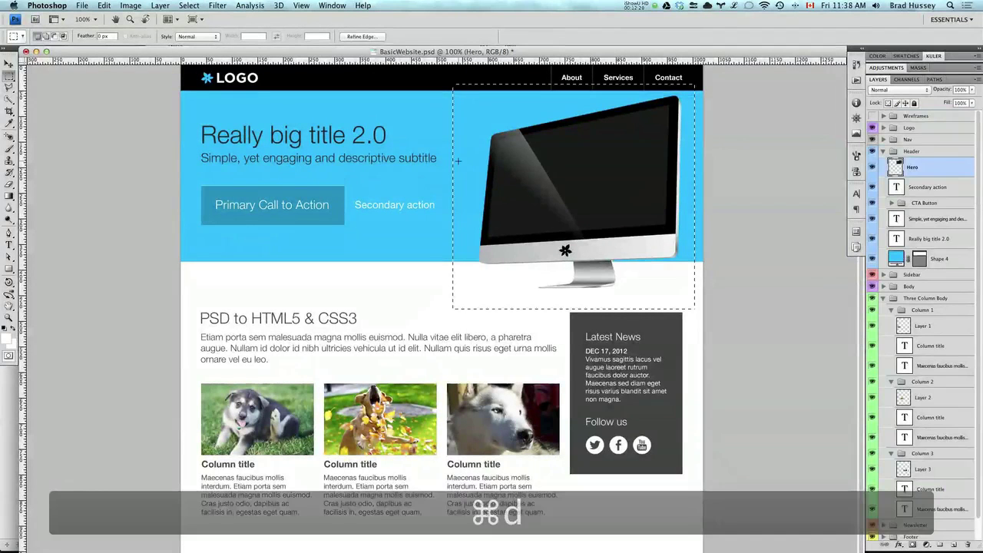
key("super+d")
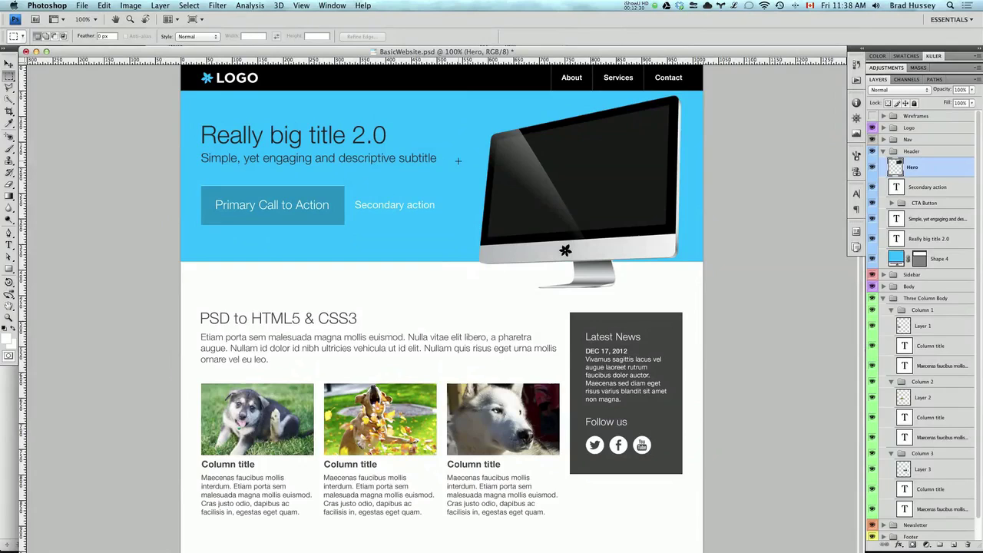
Activate the Move tool and select Layer 1 in the Column 1 group, which holds the puppy photo
left_click_drag(330, 352, 333, 274)
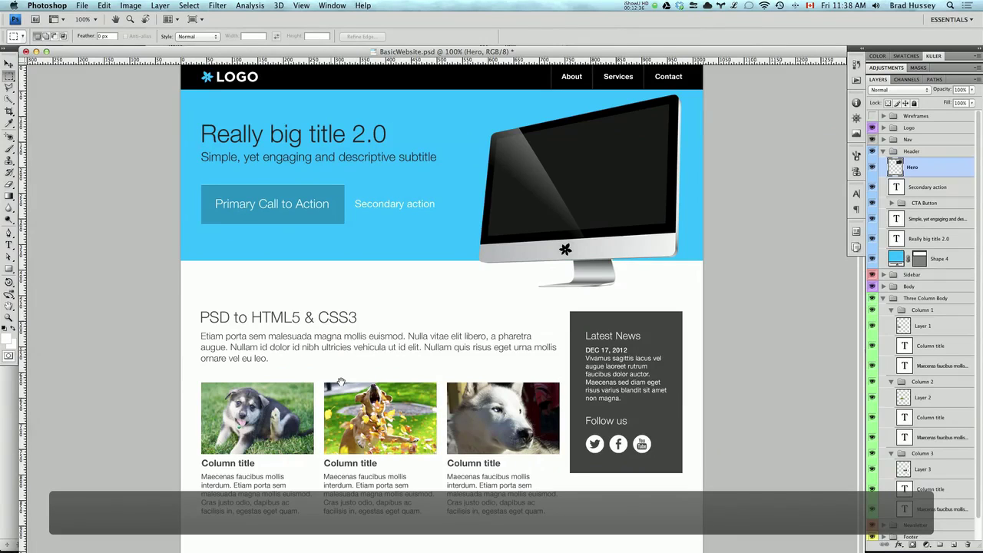
left_click_drag(341, 381, 254, 323)
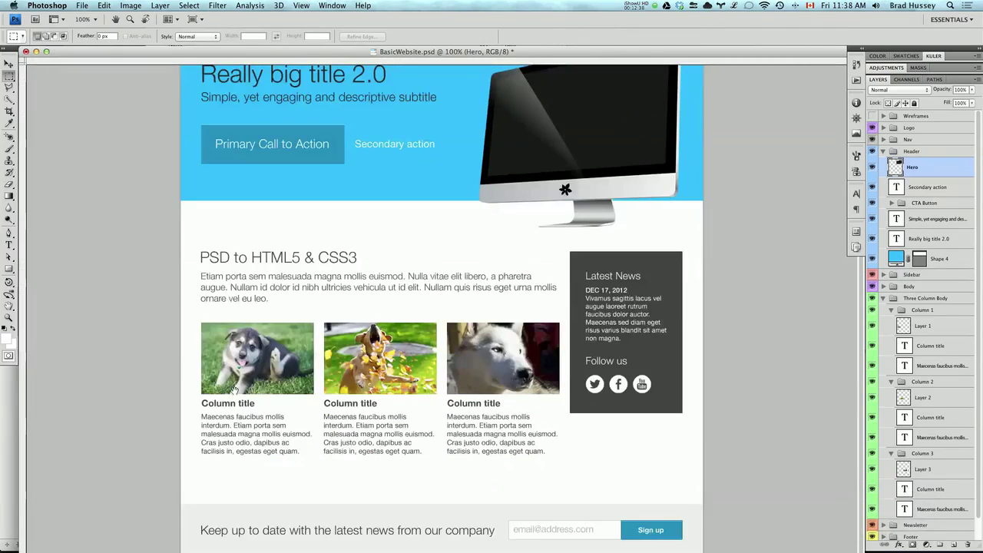
key("super+r")
left_click(9, 64)
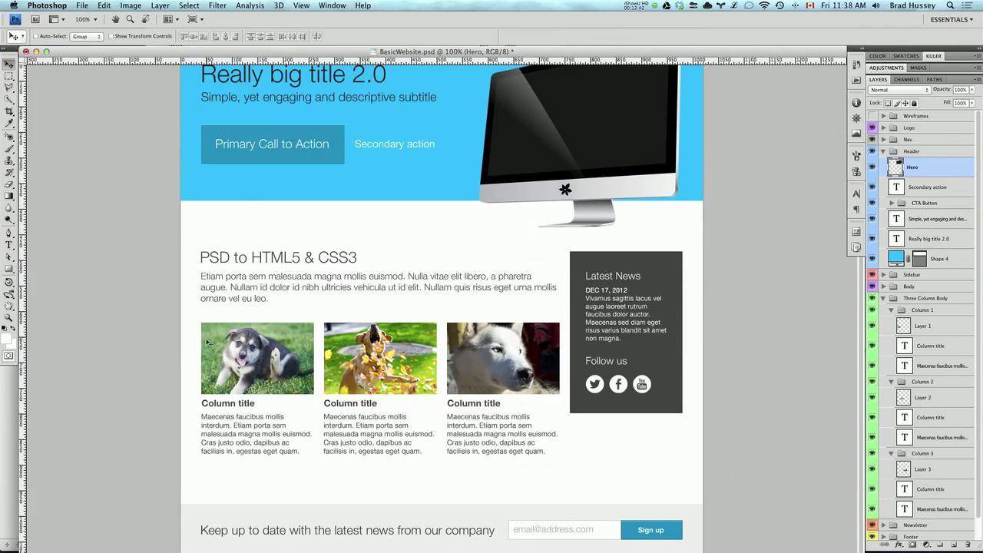
key("v")
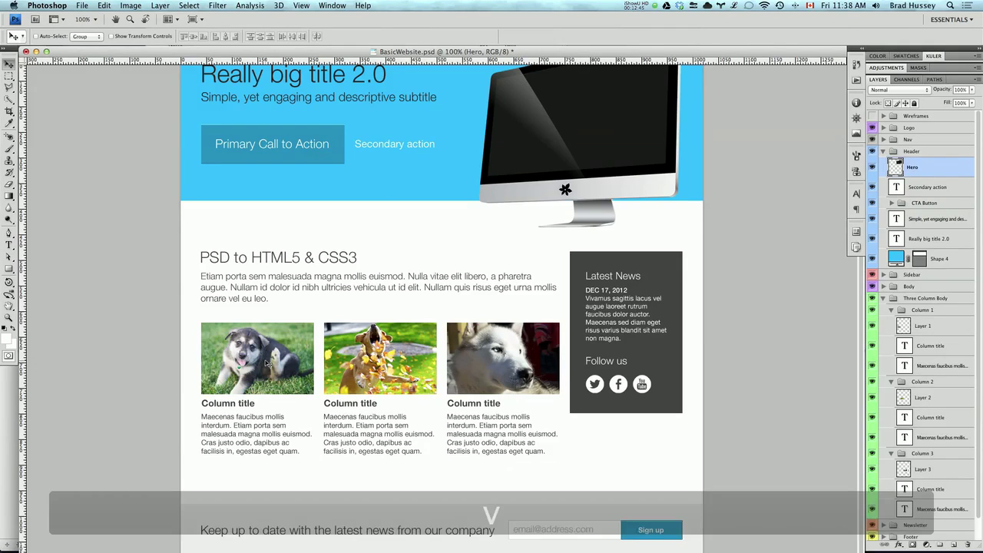
right_click(267, 363)
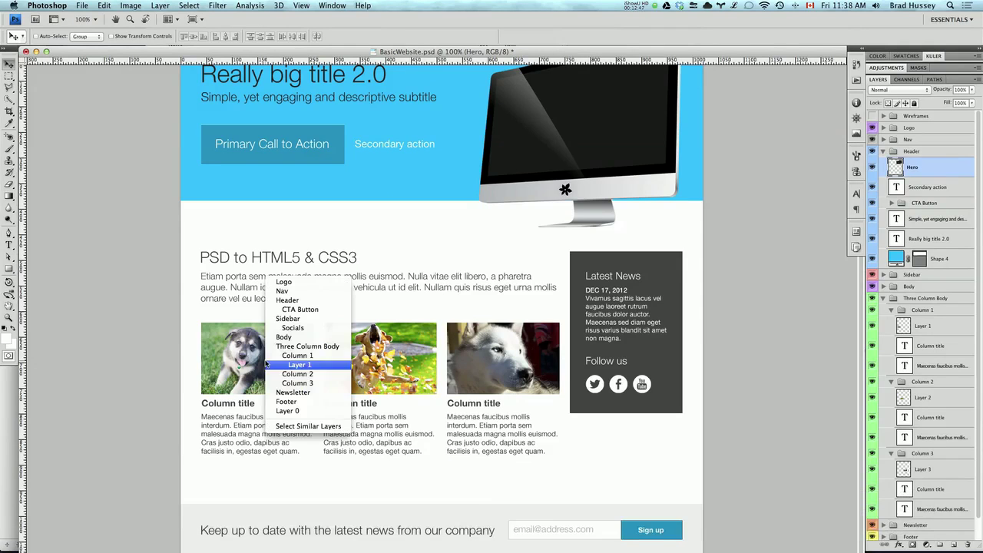
left_click(301, 364)
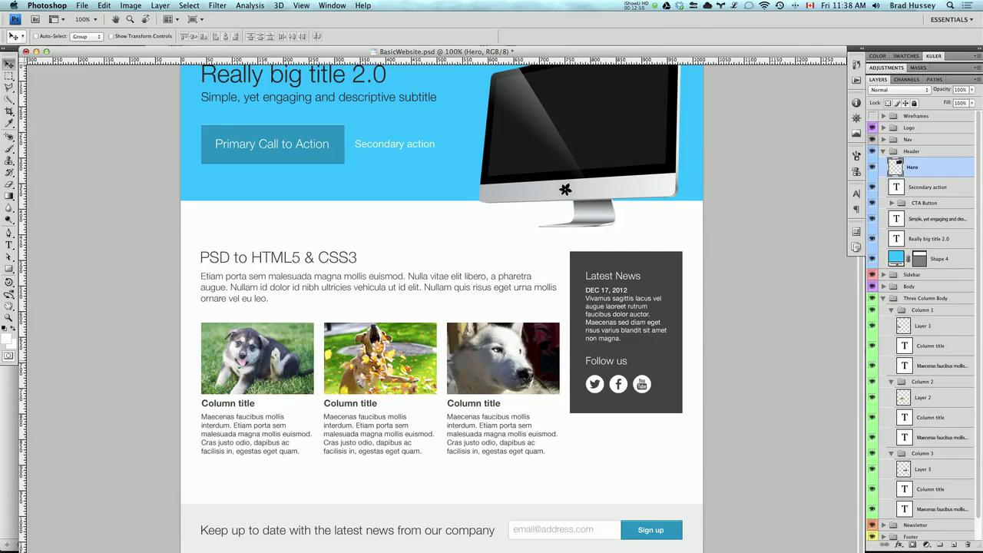
left_click(933, 329)
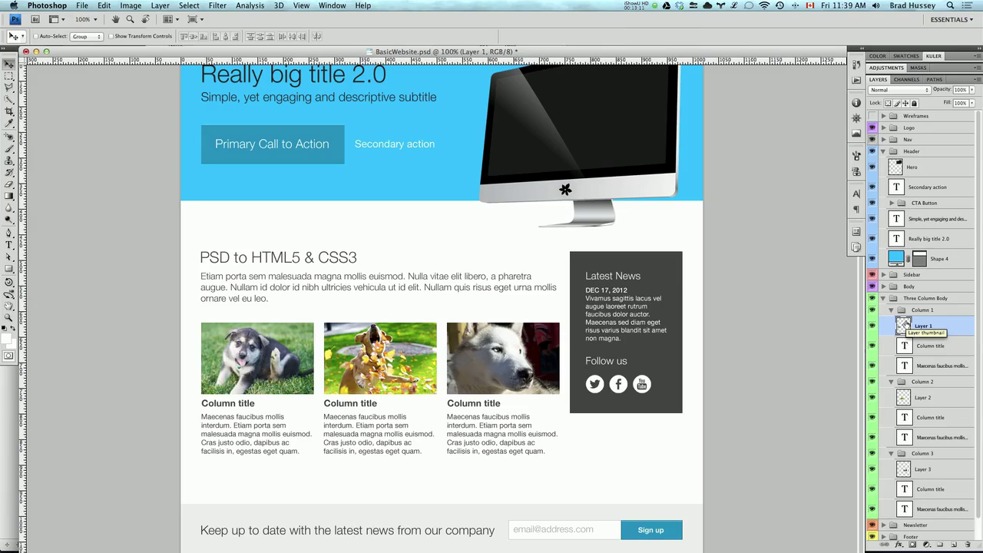
left_click(904, 325)
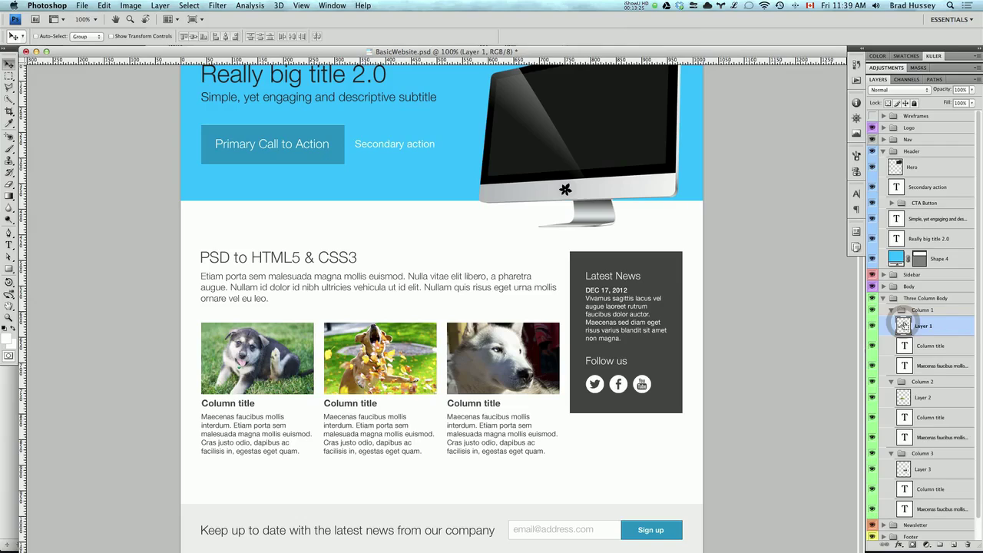
Load the puppy layer's outline as a selection, copy it merged and paste it into a new document of matching size
left_click(904, 325, "super")
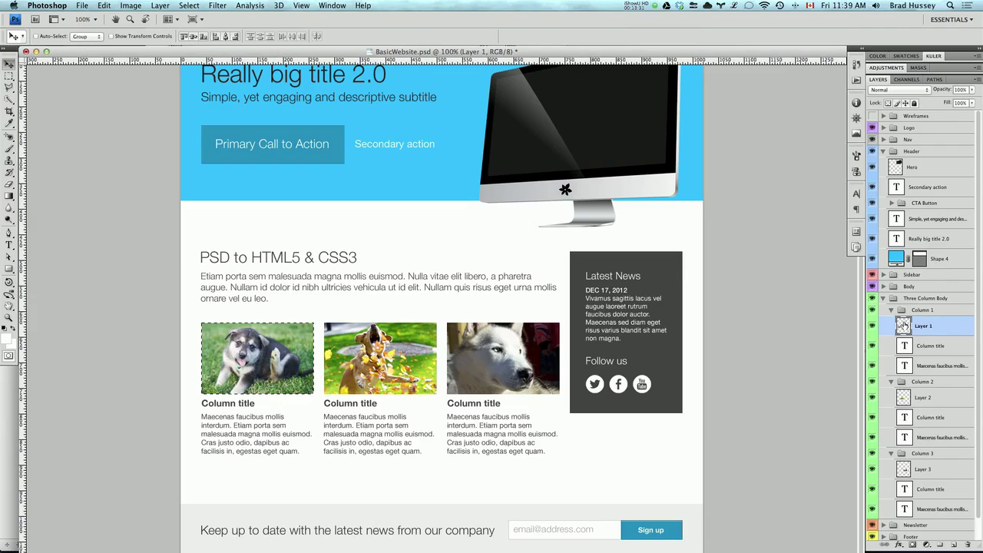
key("super+shift+c")
key("super+n")
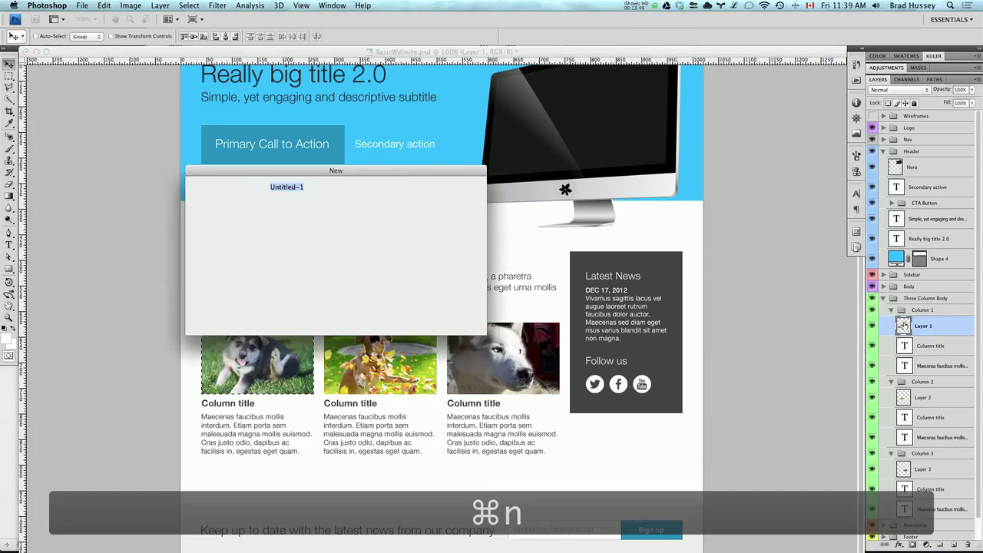
left_click(454, 188)
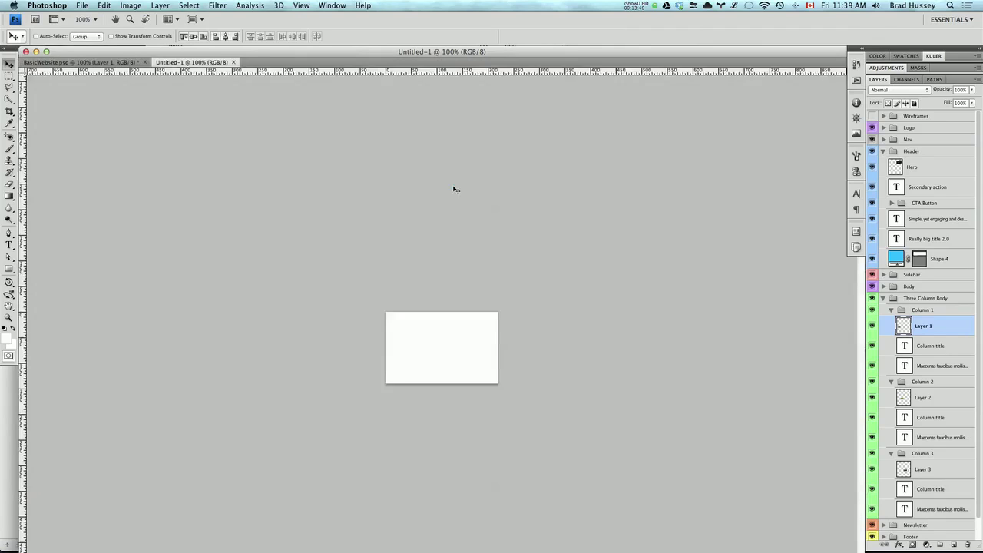
key("super+v")
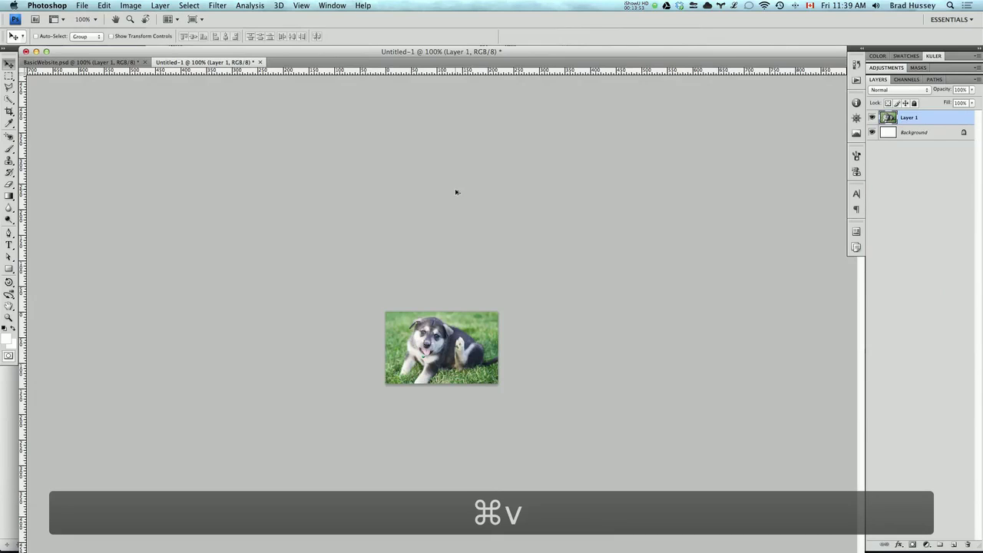
Open Save for Web for the puppy photo and set the format to JPEG
key("alt+shift+super+s")
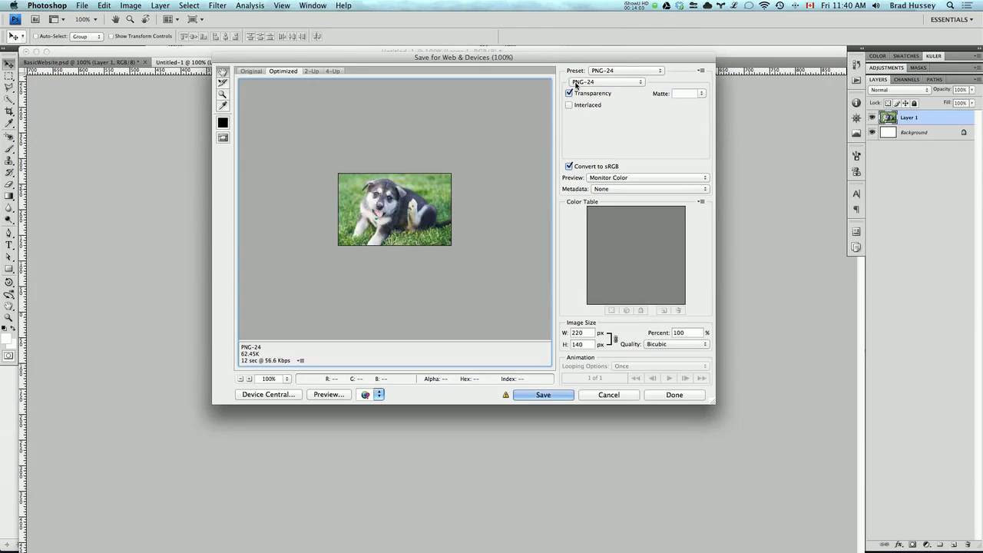
left_click(634, 82)
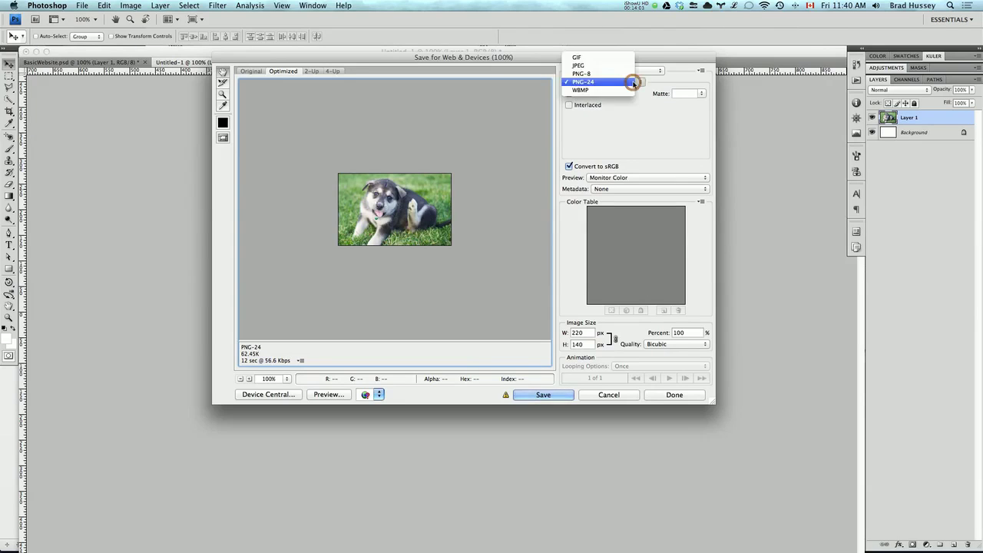
left_click(592, 66)
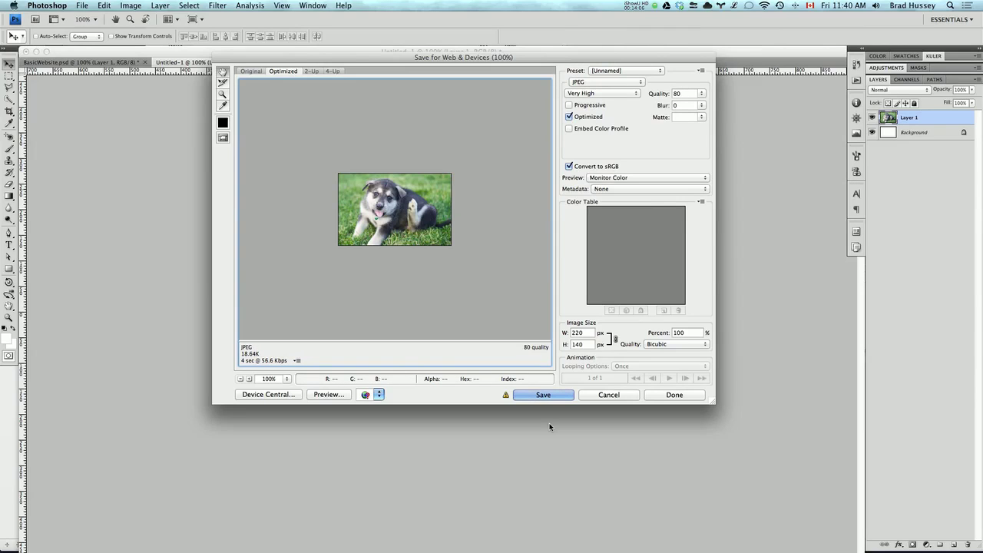
Compare the puppy photo's GIF and JPEG previews at 200%, and return to JPEG at 100%
left_click(250, 379)
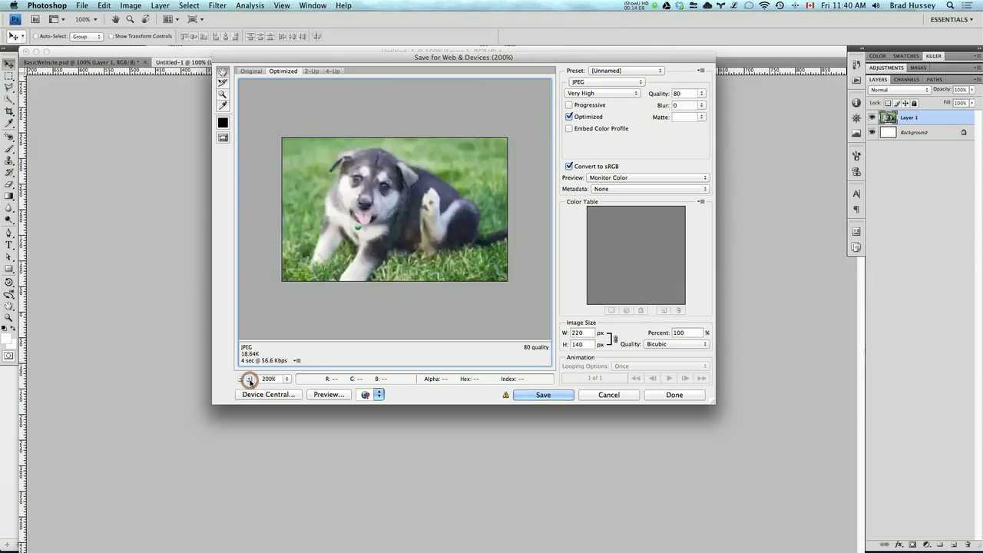
left_click(598, 70)
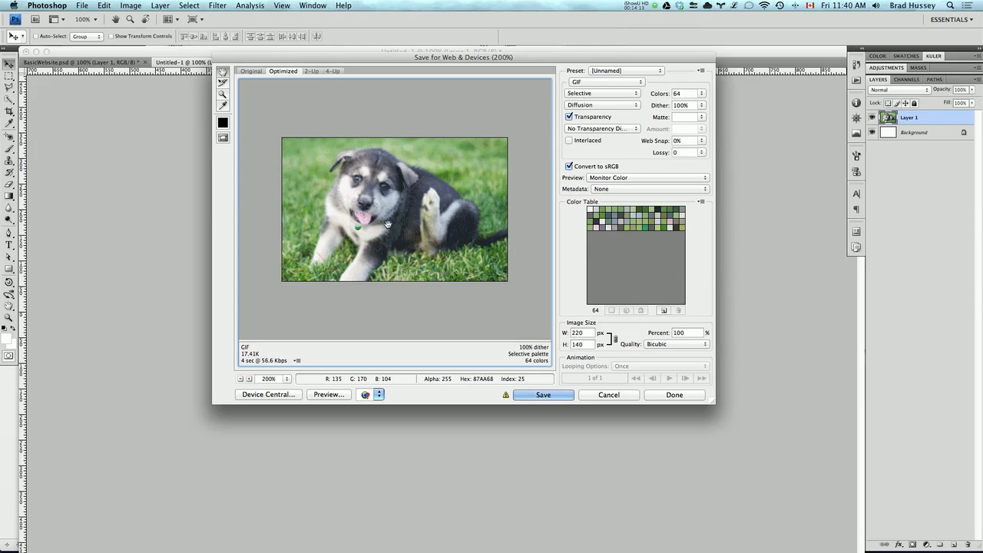
left_click(600, 82)
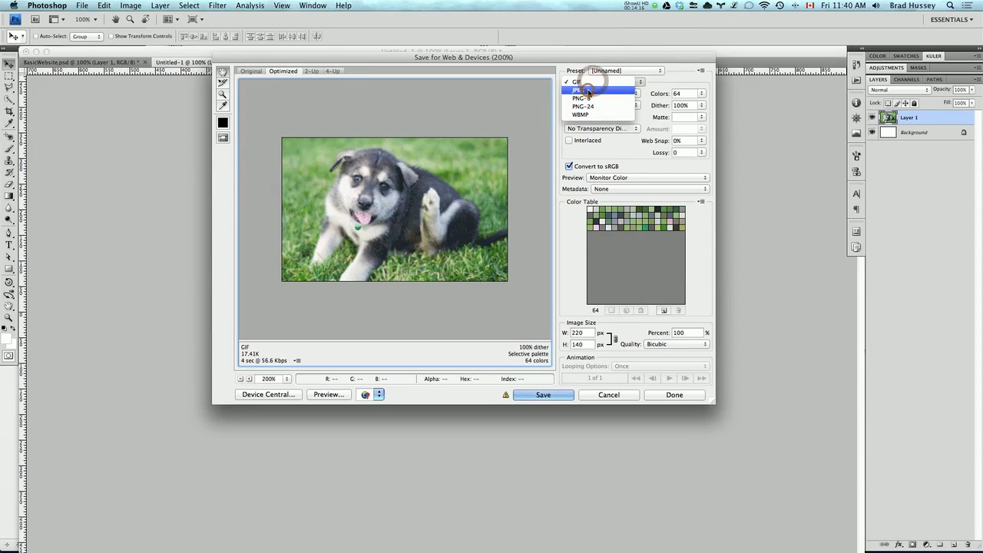
left_click(590, 92)
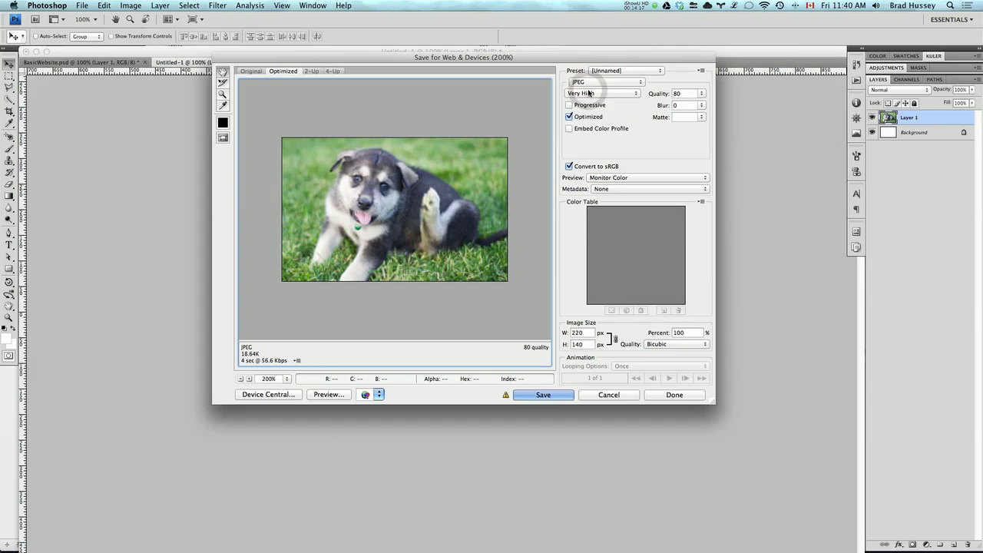
left_click(239, 378)
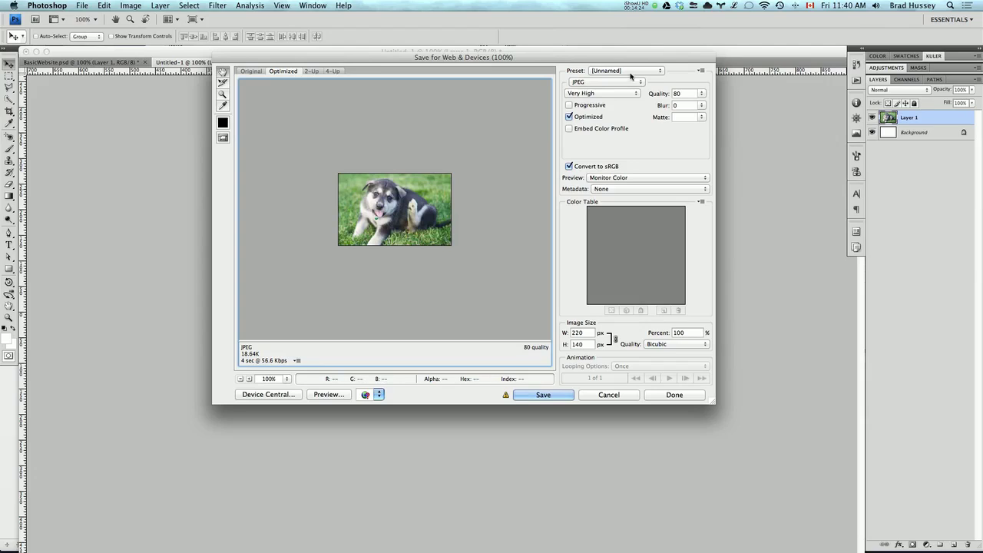
left_click(591, 83)
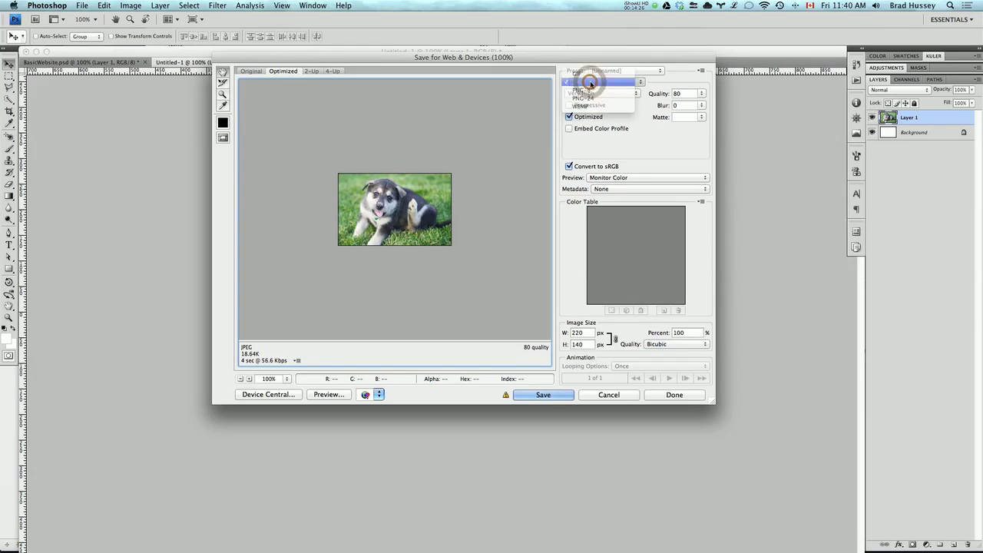
left_click(590, 81)
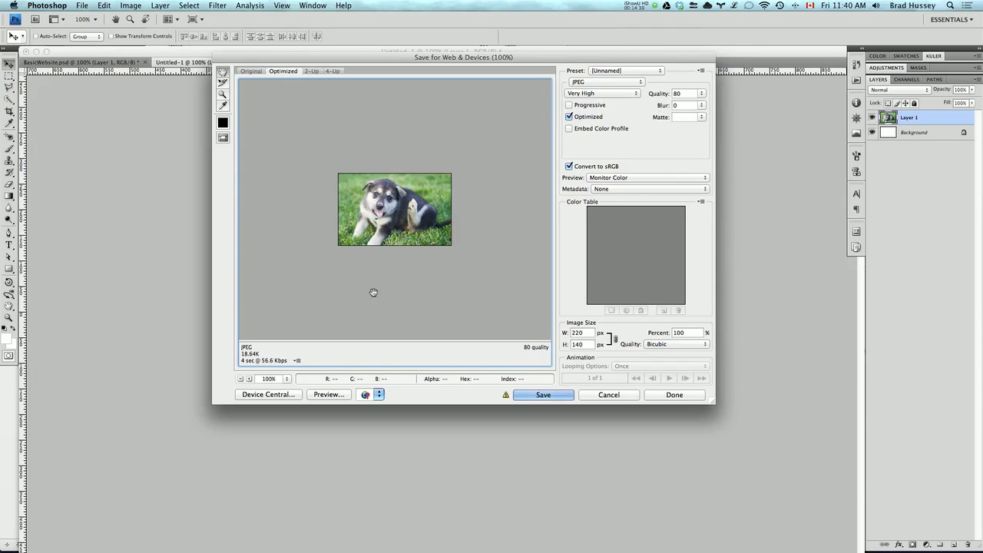
Export the puppy photo as a JPEG at quality 80, named puppy.jpg, into the images folder and close Untitled-1 without saving
left_click(702, 94)
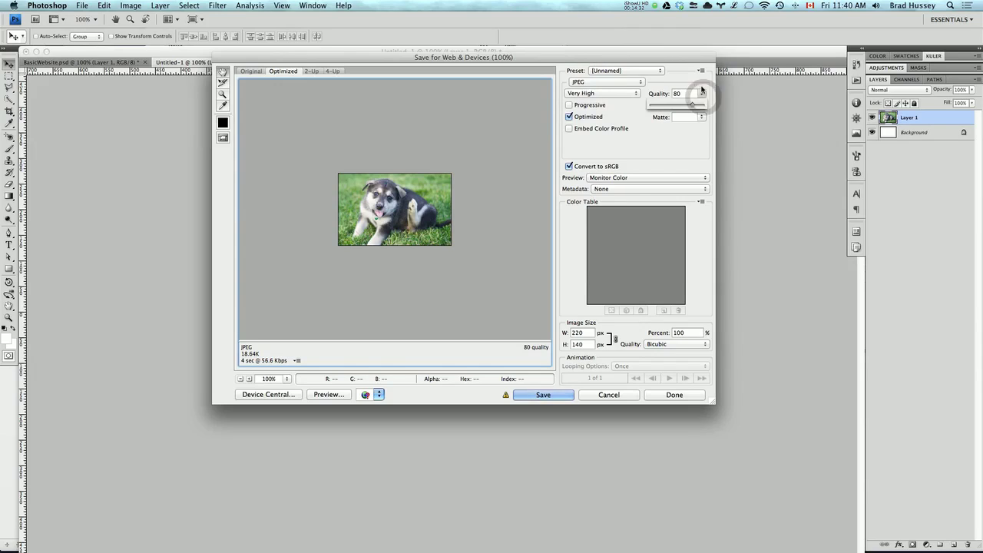
left_click(693, 103)
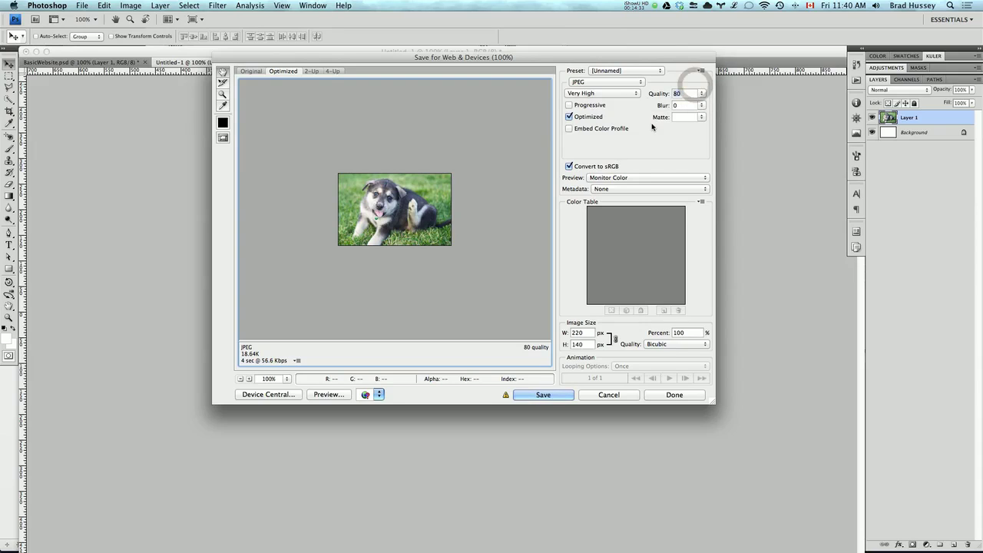
left_click(560, 396)
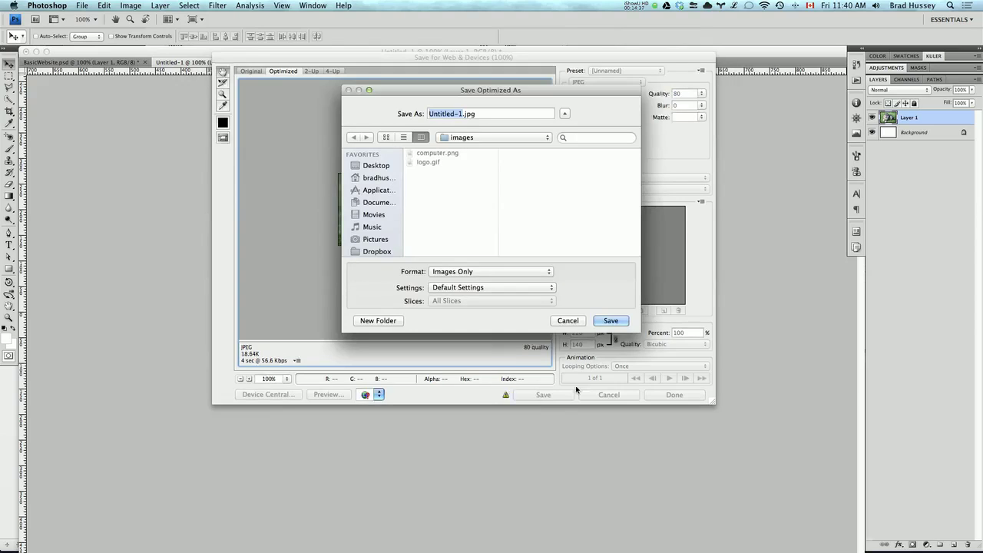
type("puppy")
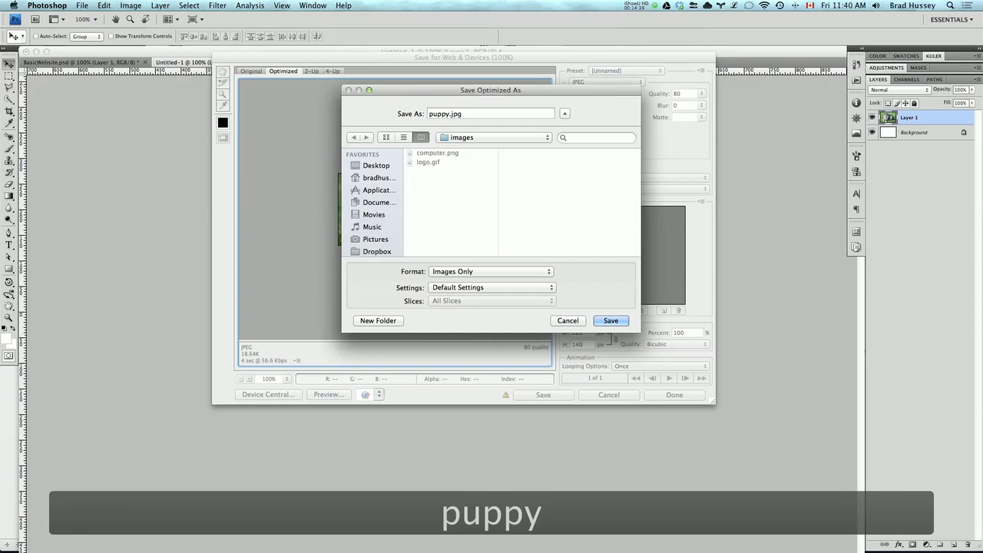
key("Return")
key("super+w")
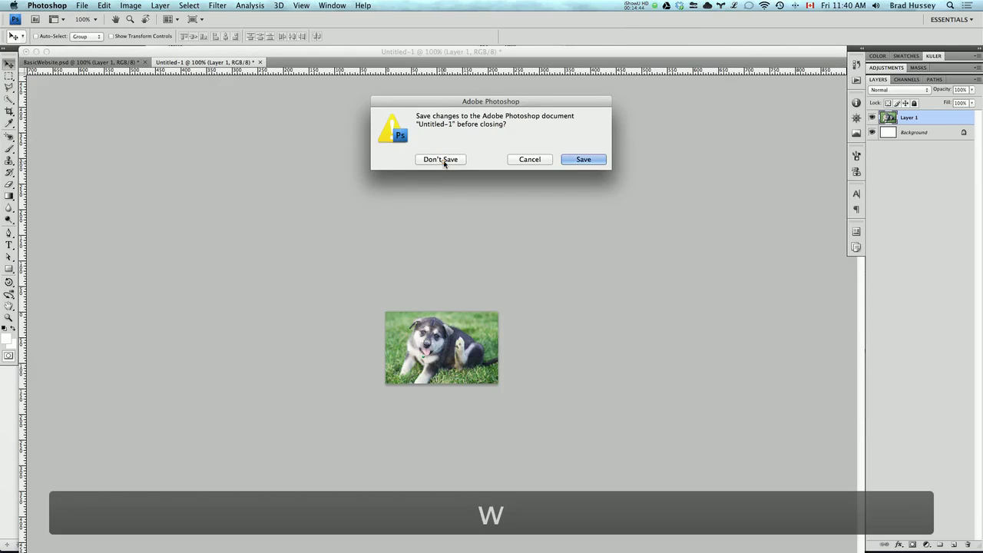
left_click(443, 160)
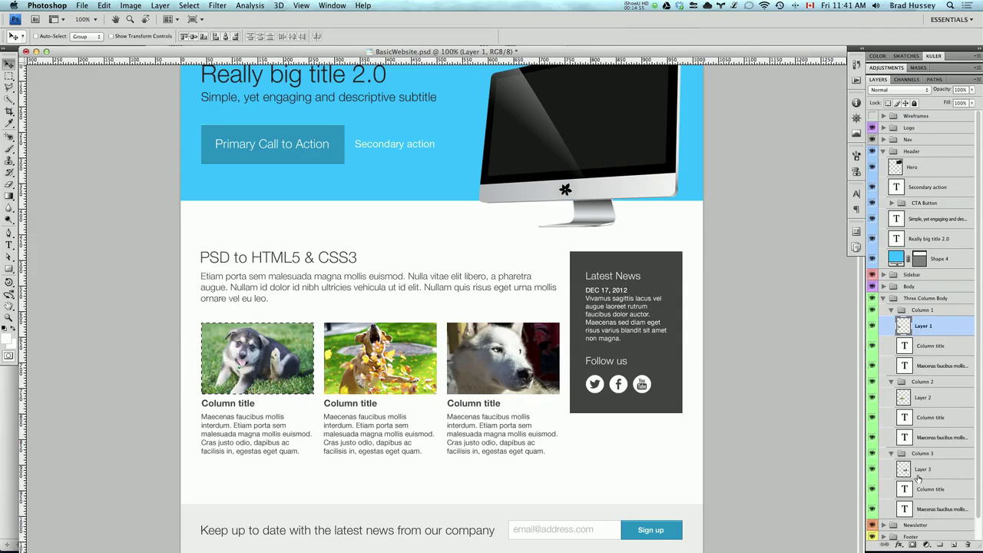
Select Layer 2 in the Column 2 group and load the outline of its leaping dog photo as a selection
left_click(906, 311)
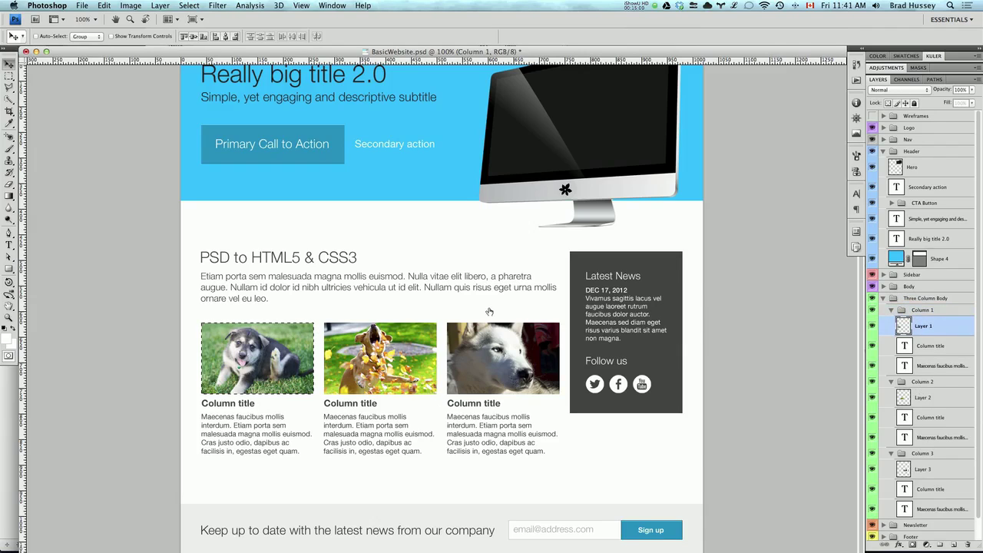
left_click(947, 391)
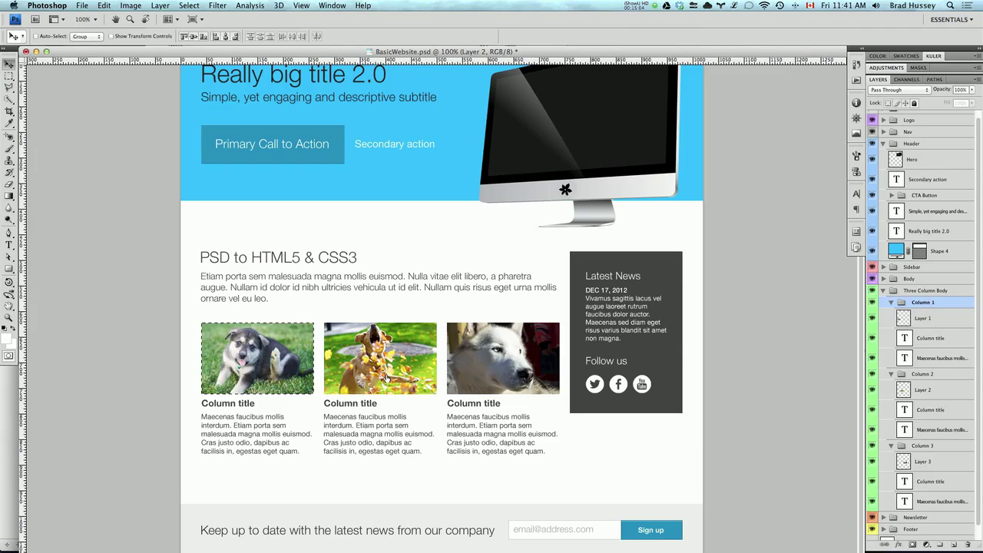
left_click(905, 391)
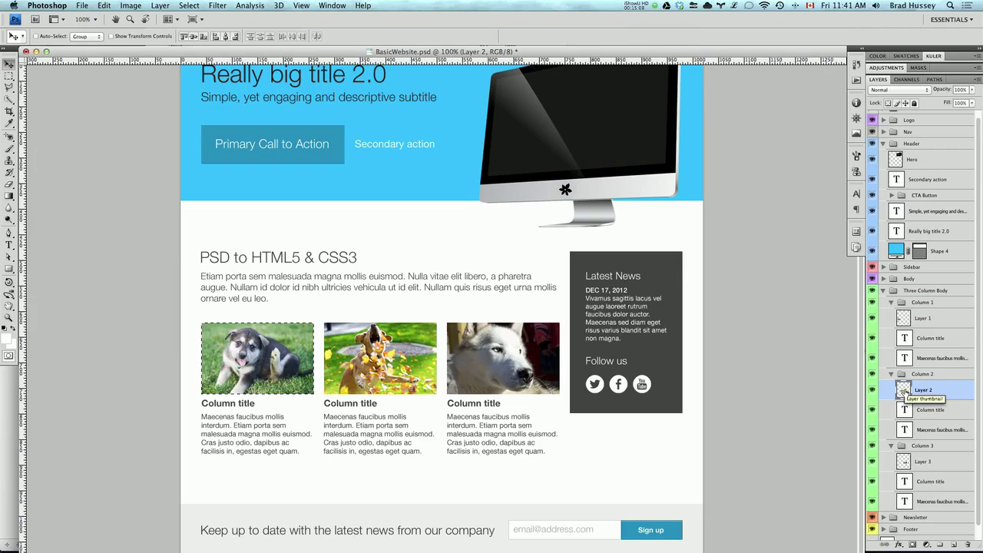
left_click(905, 389)
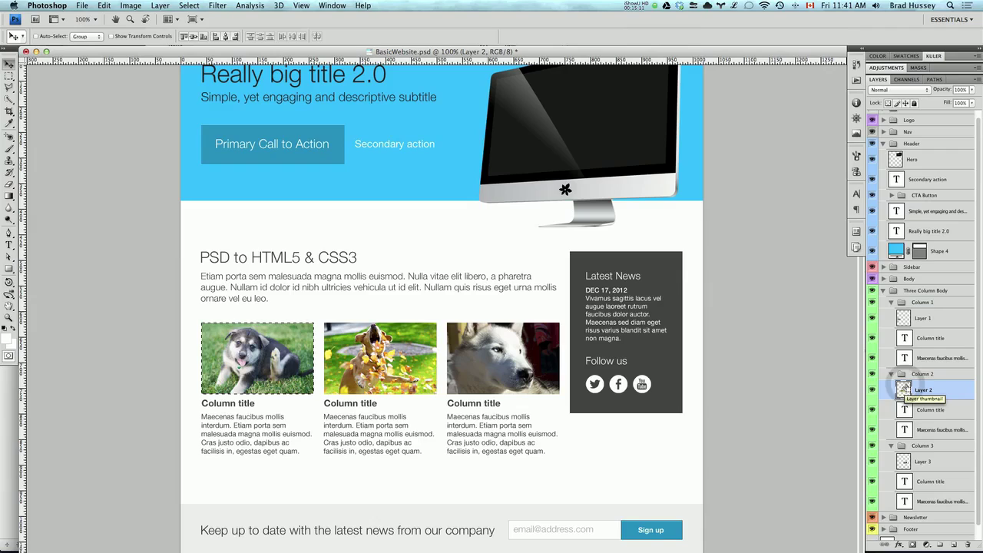
left_click(905, 388, "super")
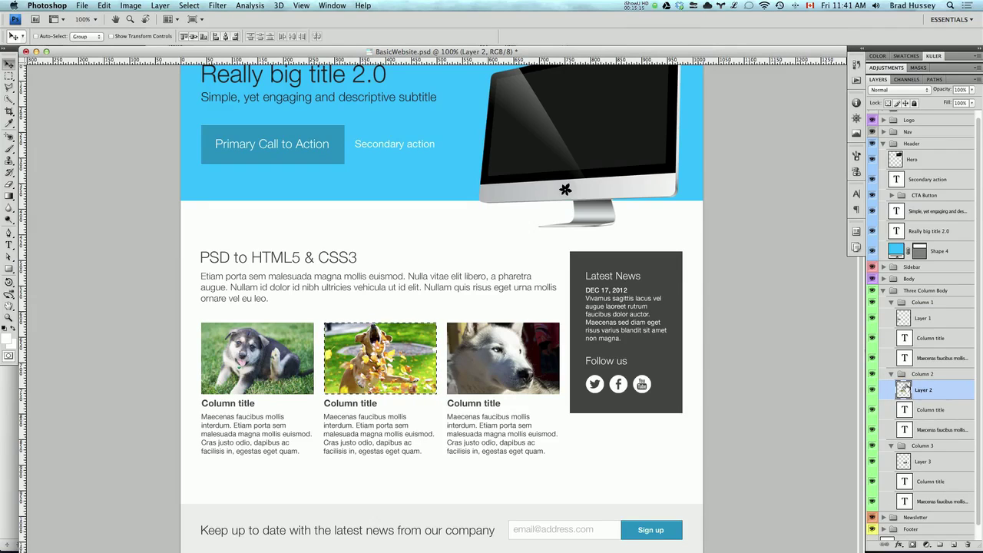
Copy the selected Column 2 dog photo merged and paste it into a new document of matching size
key("super+shift+c")
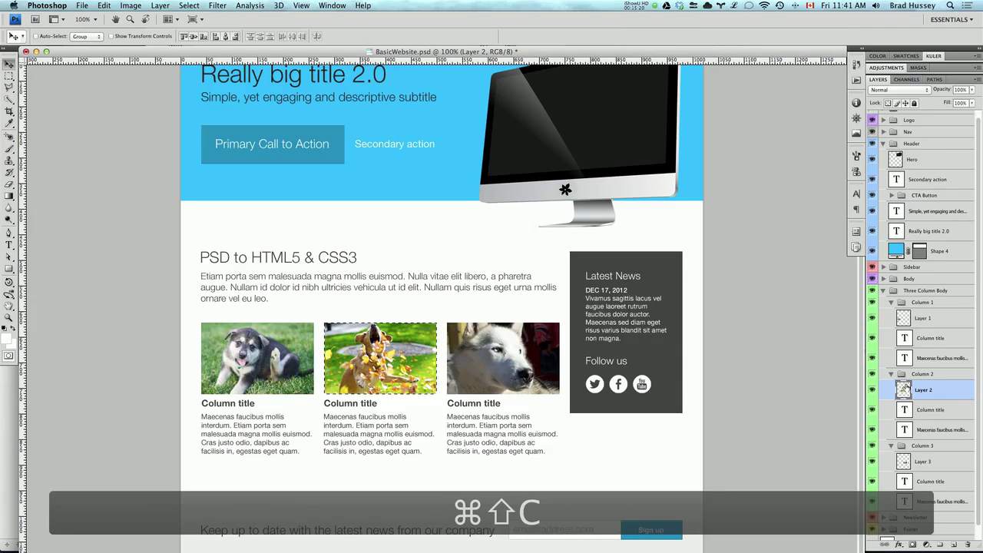
key("super+n")
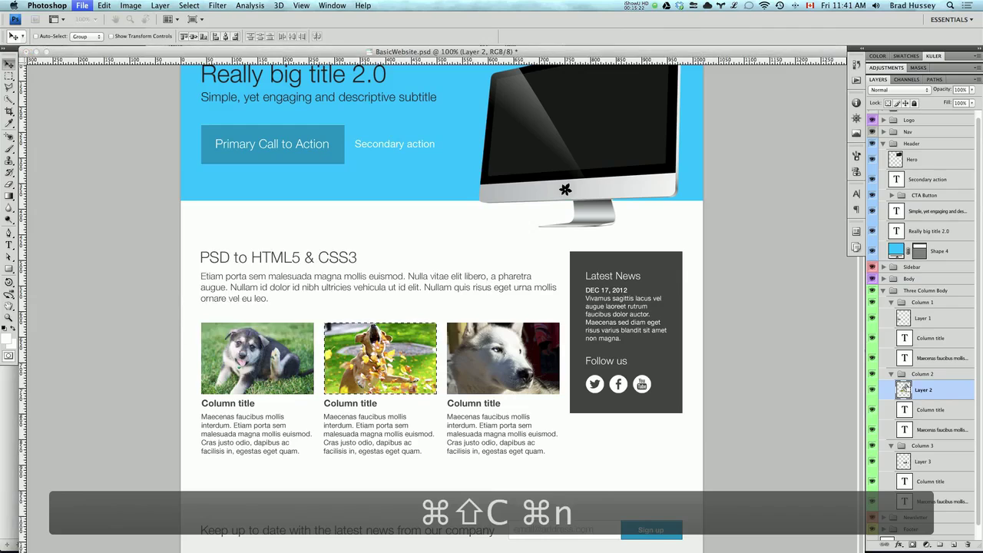
key("Return")
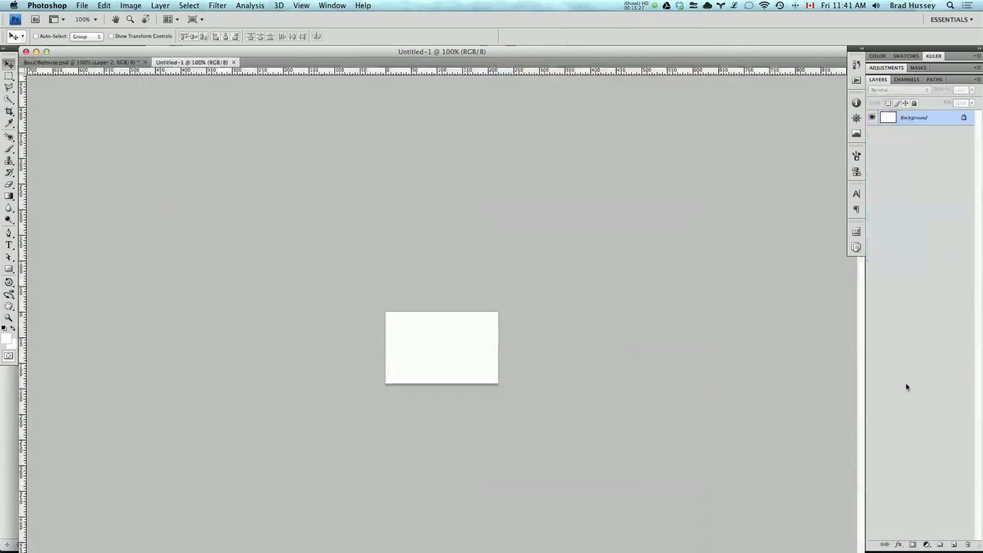
key("super+v")
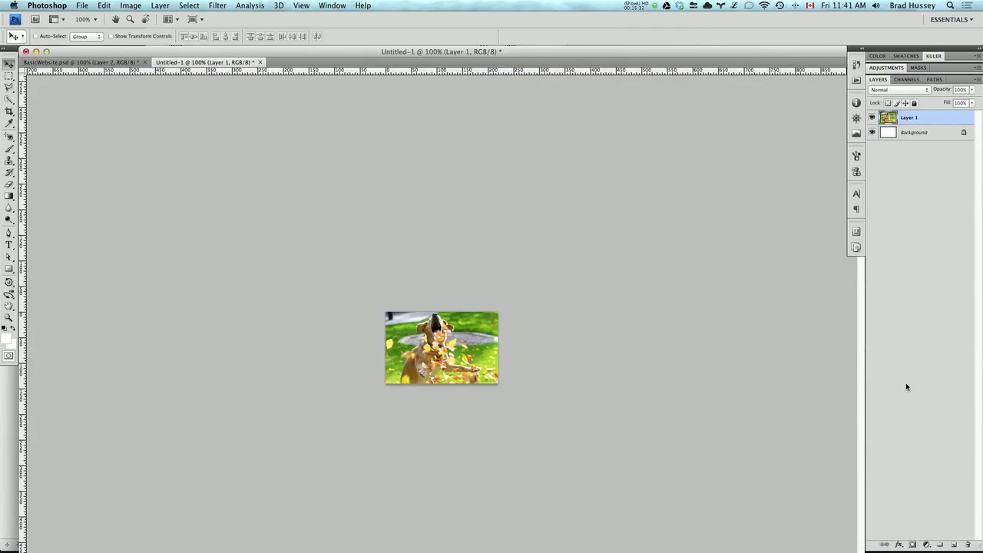
Export the Column 2 dog photo as a JPEG at quality 80, named crazy_dog.jpg, into the images folder and close Untitled-1 without saving
key("alt+shift+super+s")
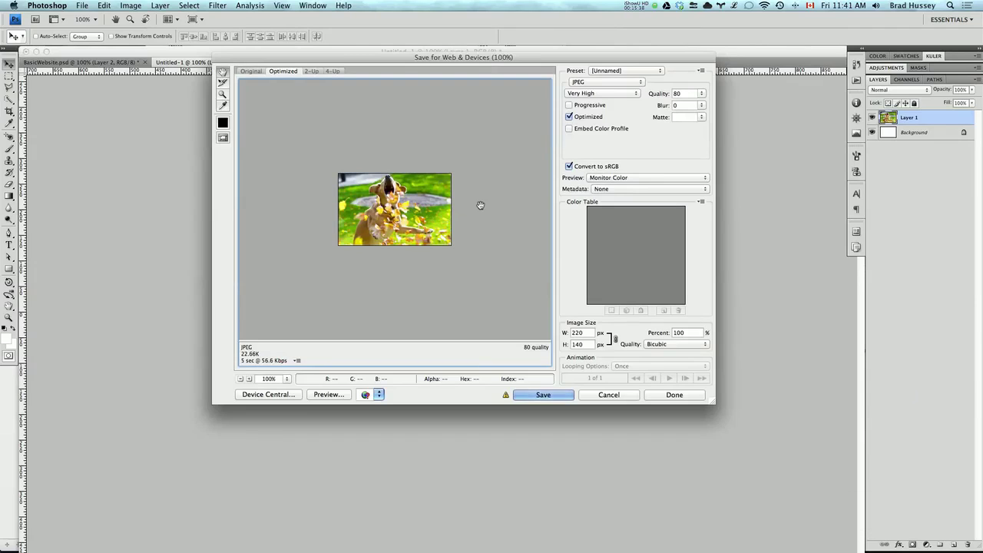
key("Return")
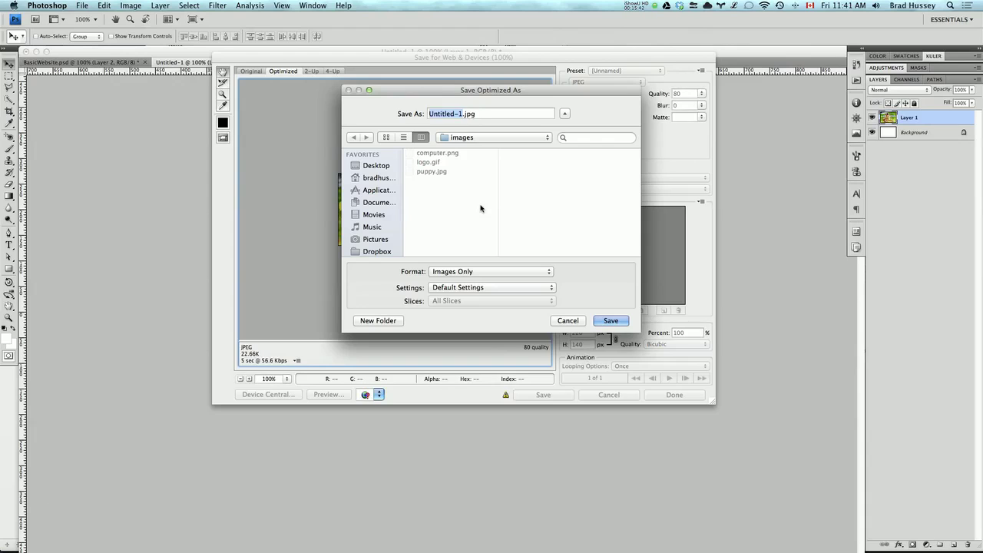
type("crazy_dog")
key("Return")
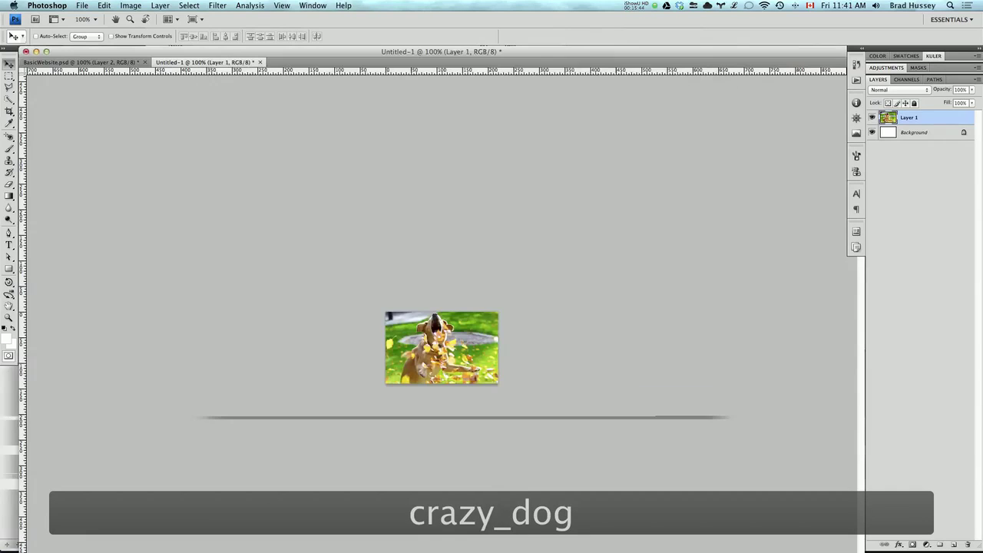
key("super+w")
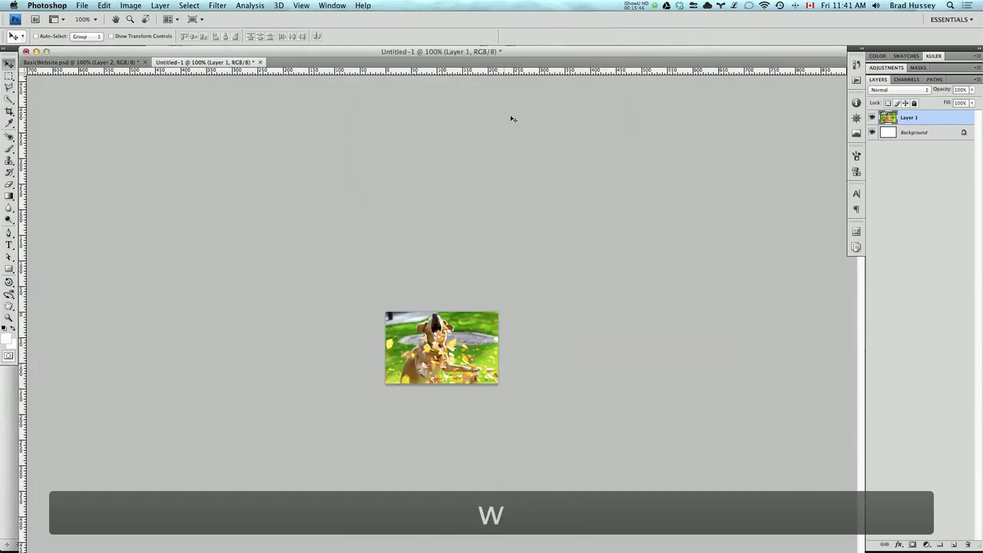
left_click(453, 219)
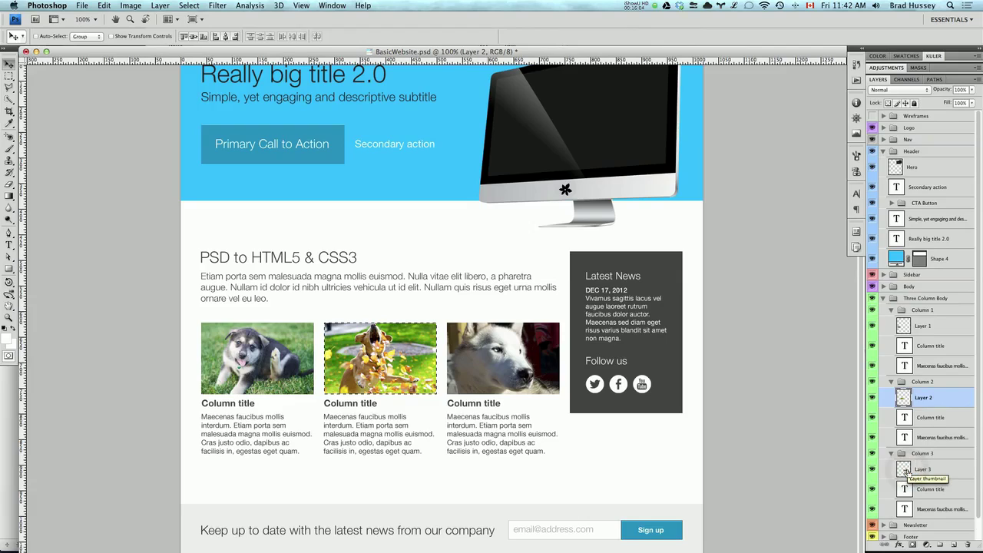
Load the outline of the Column 3 husky photo as a selection, copy it merged, and paste it into a new 220 × 140 px document
left_click(907, 471, "super")
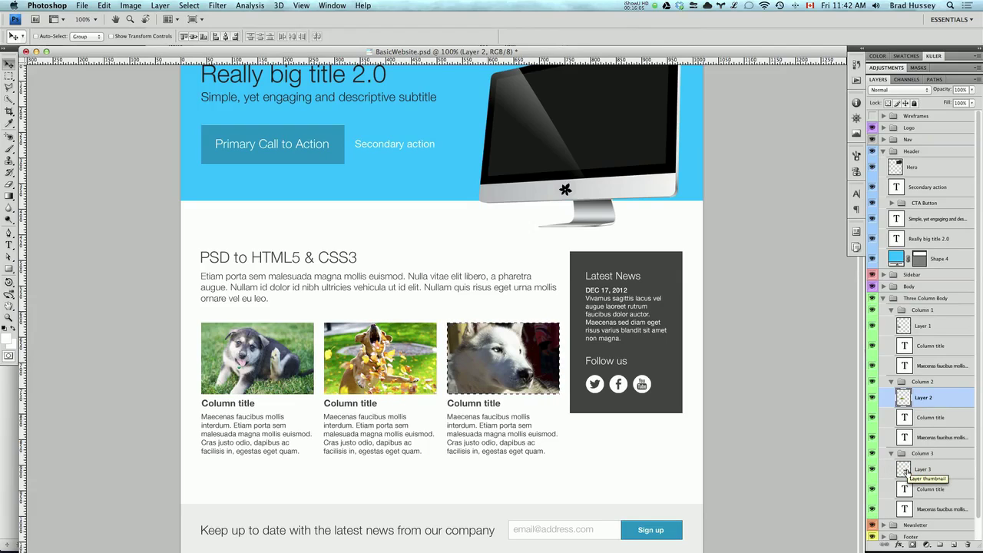
key("super+shift+c")
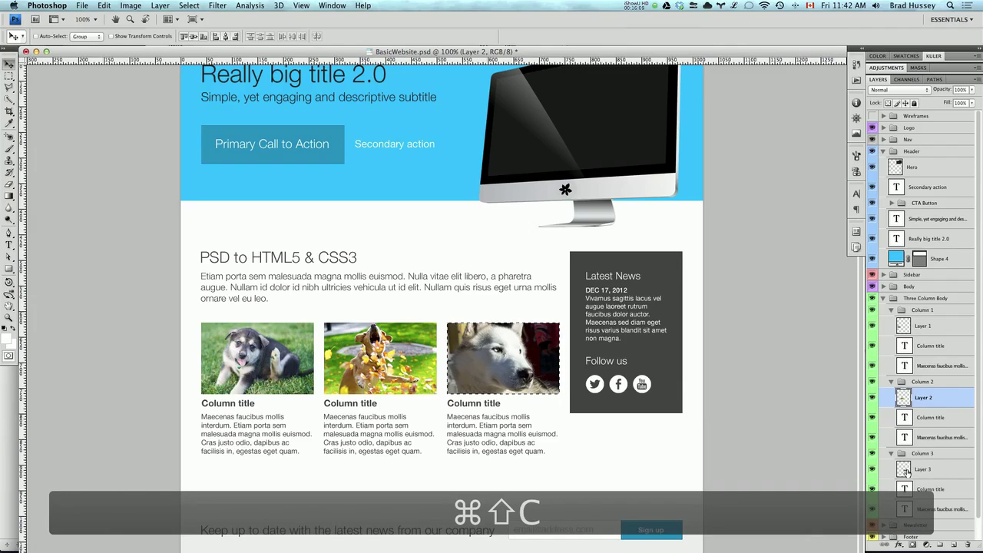
key("super+n")
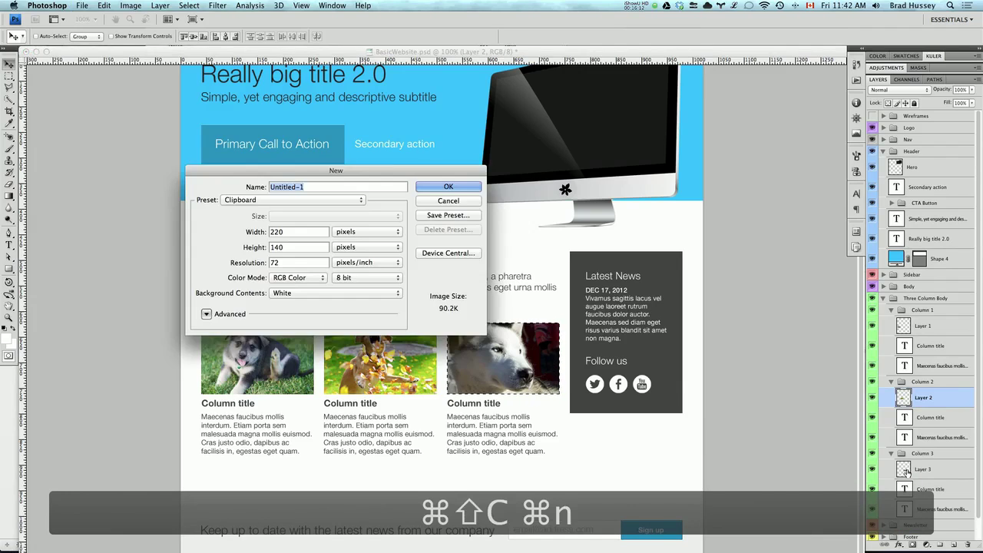
key("Return")
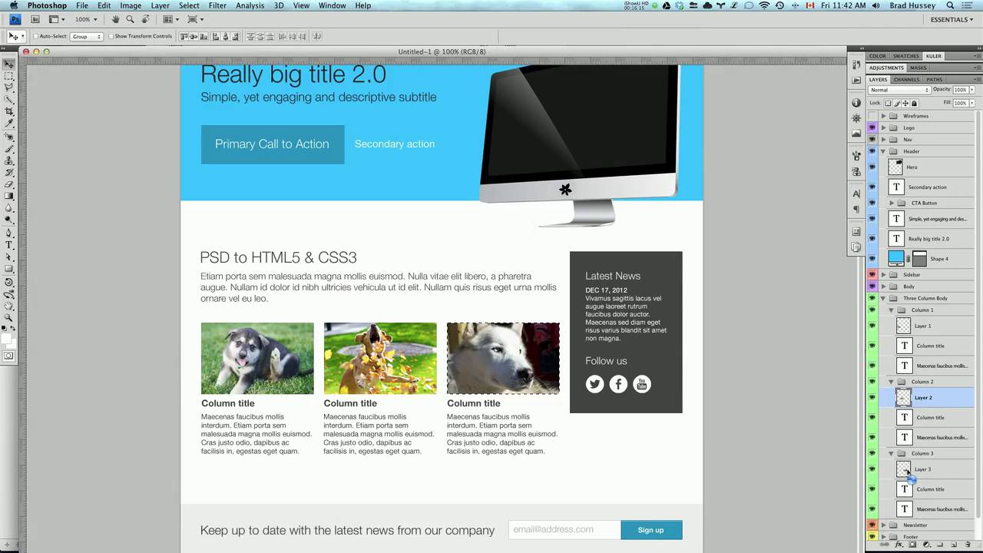
key("super+v")
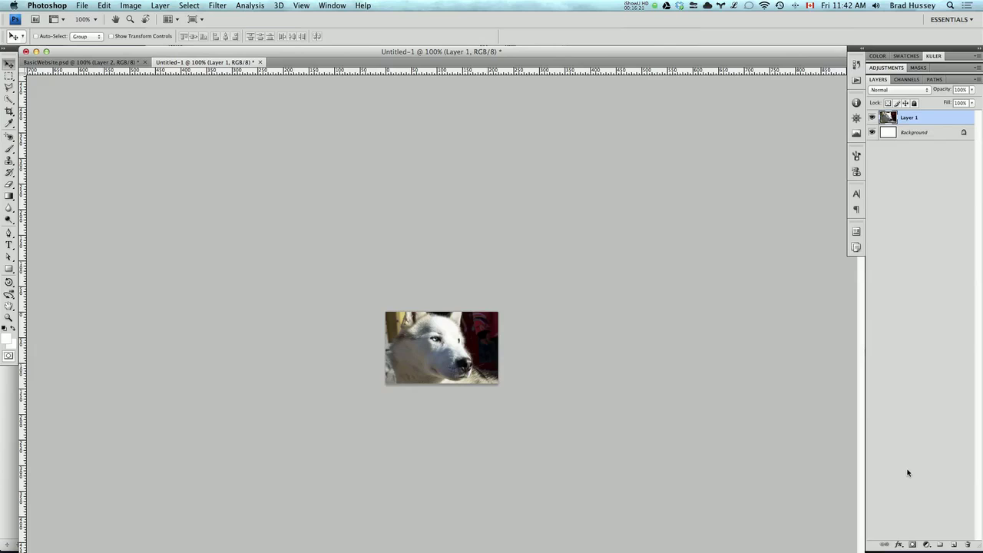
Export the husky photo as a JPEG at quality 80, named husky.jpg, into the images folder and close Untitled-1 without saving
key("alt+shift+super+s")
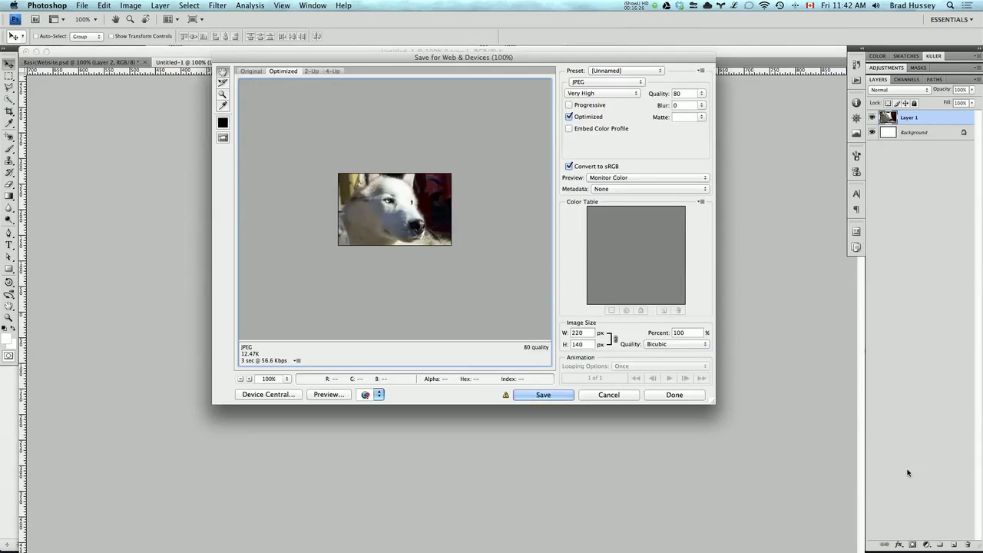
key("Return")
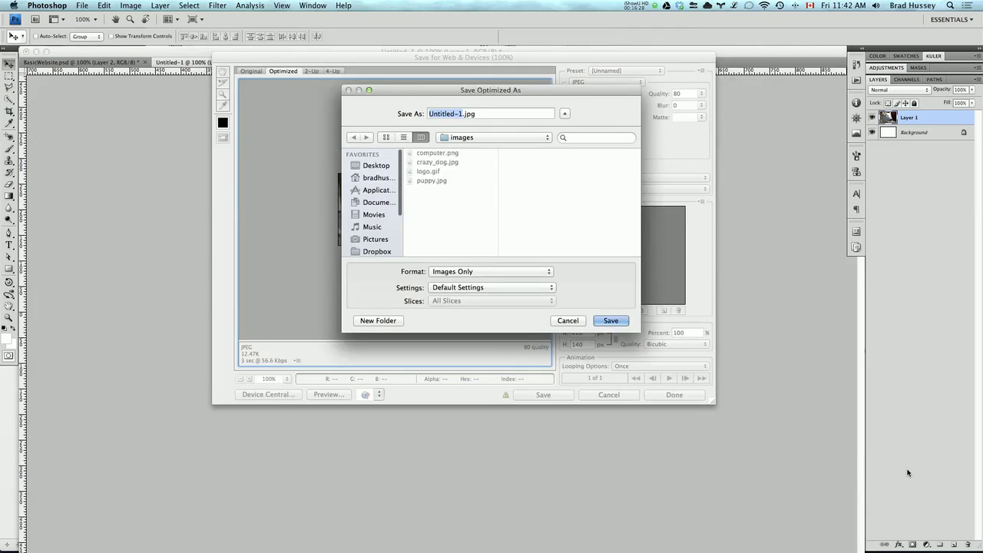
type("husky")
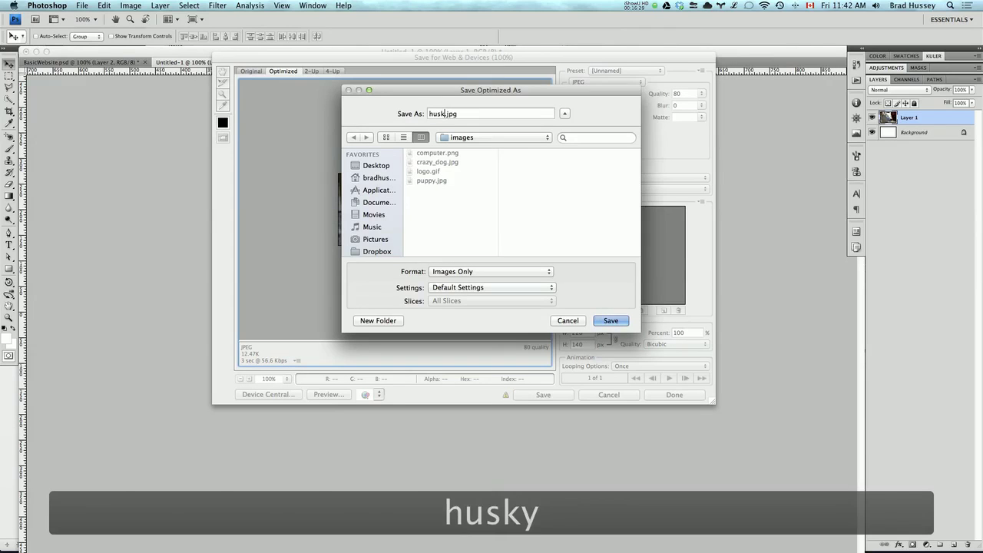
key("Return")
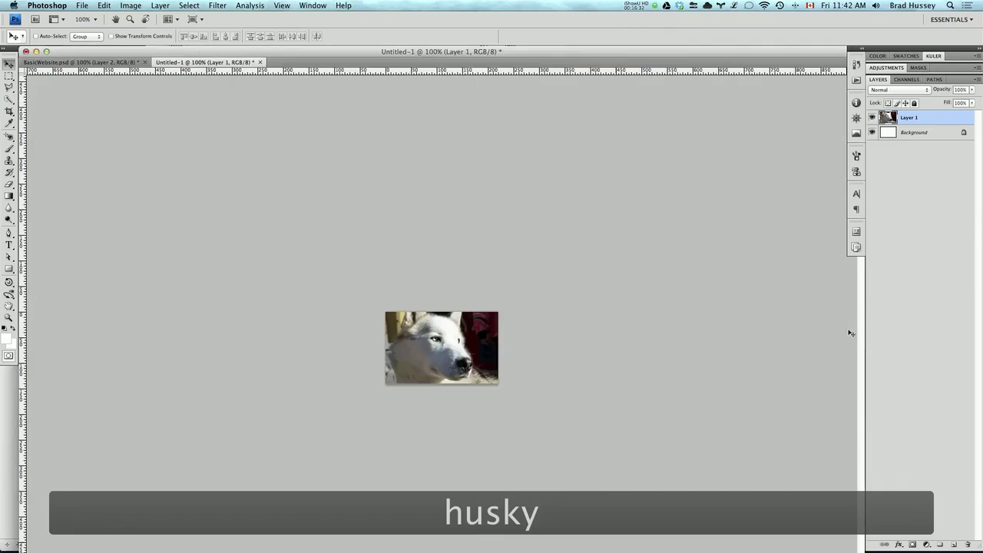
key("super+w")
left_click(445, 159)
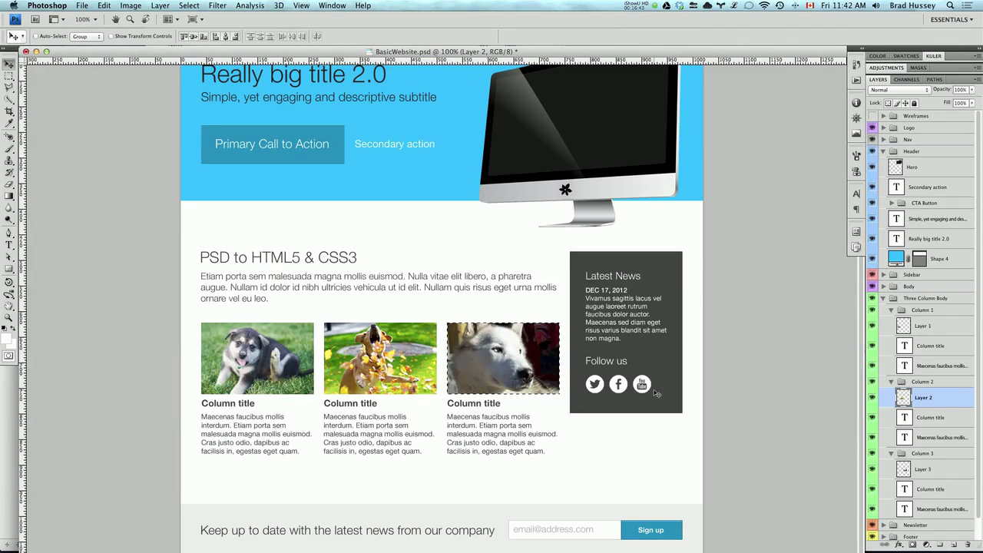
Clear the husky photo selection and draw a rectangular selection loosely around the Twitter icon under Follow us
left_click(191, 5)
left_click(196, 29)
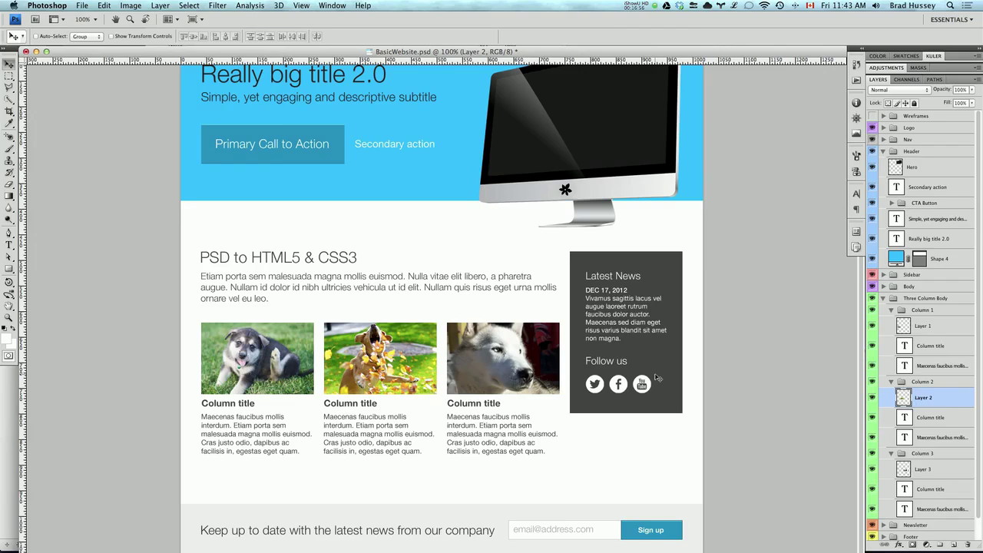
key("z")
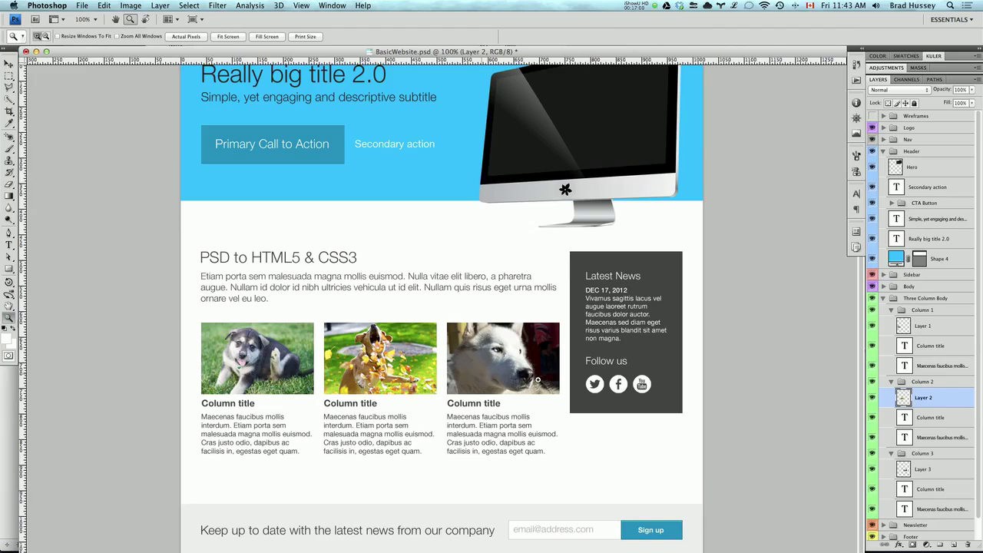
left_click_drag(582, 384, 645, 394)
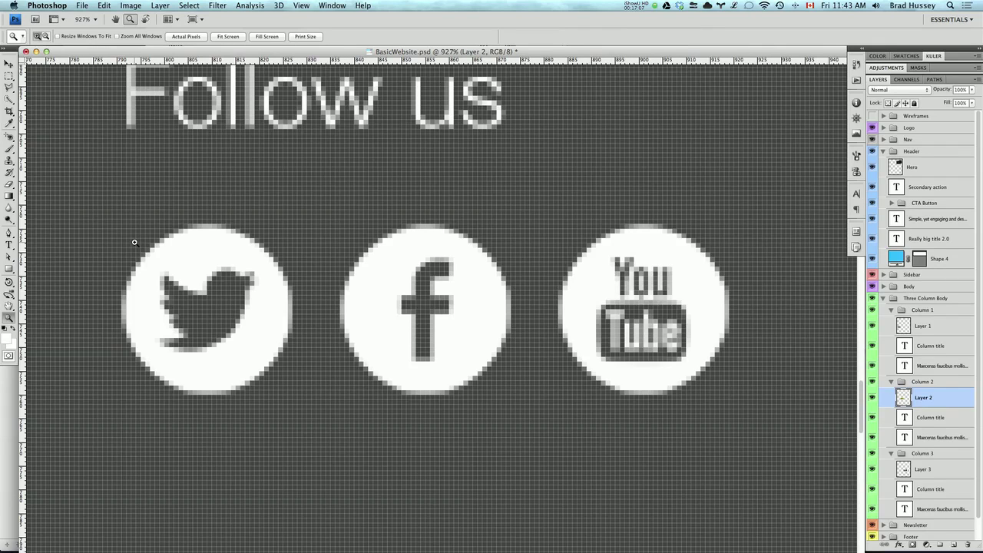
key("m")
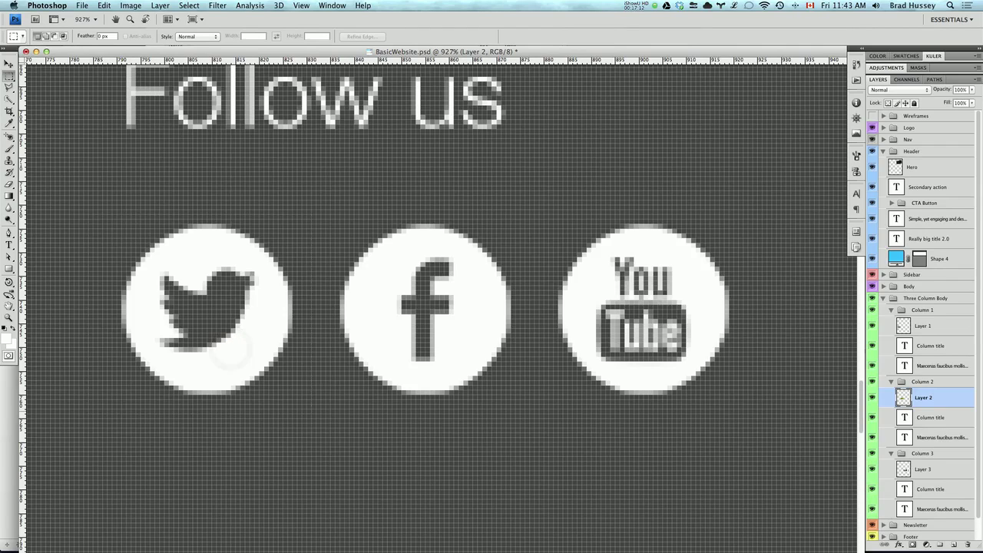
left_click_drag(89, 215, 312, 414)
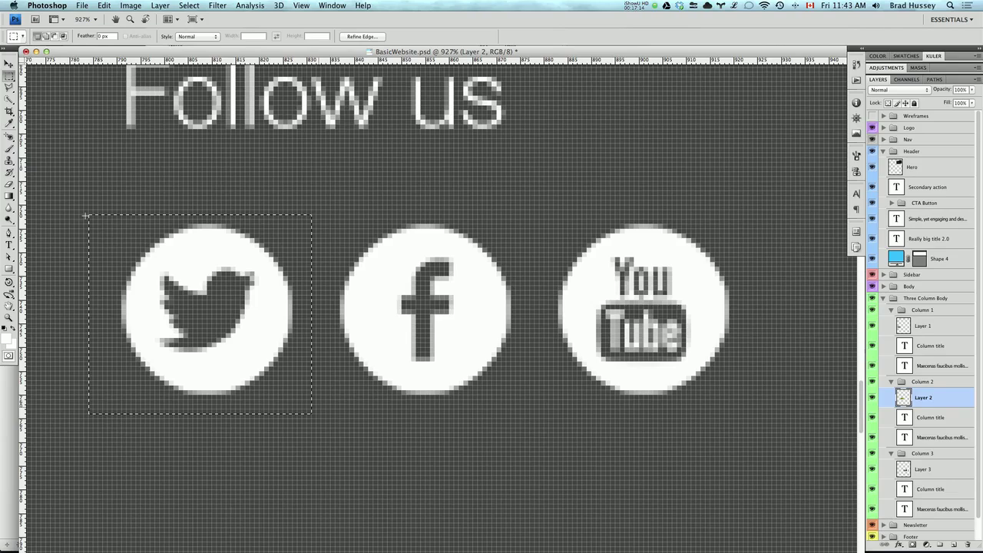